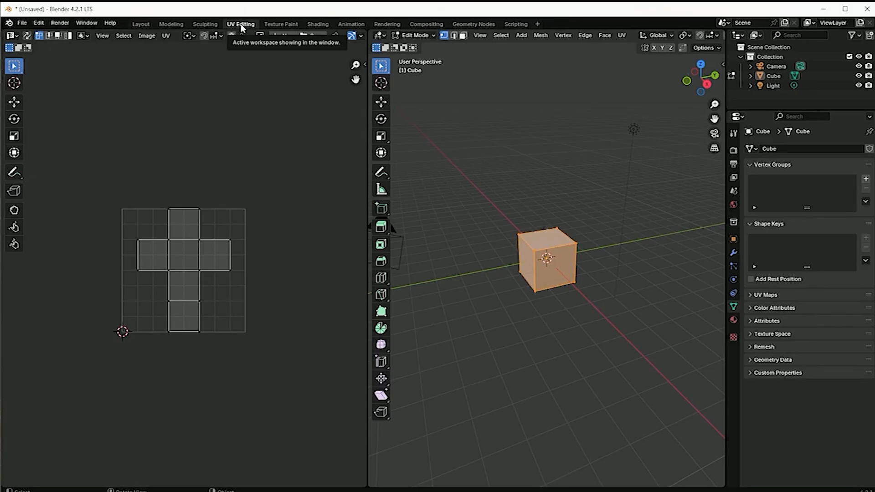
Step: Switch to the Shading workspace, change its Image Editor to a UV Editor, and widen that area
click(318, 24)
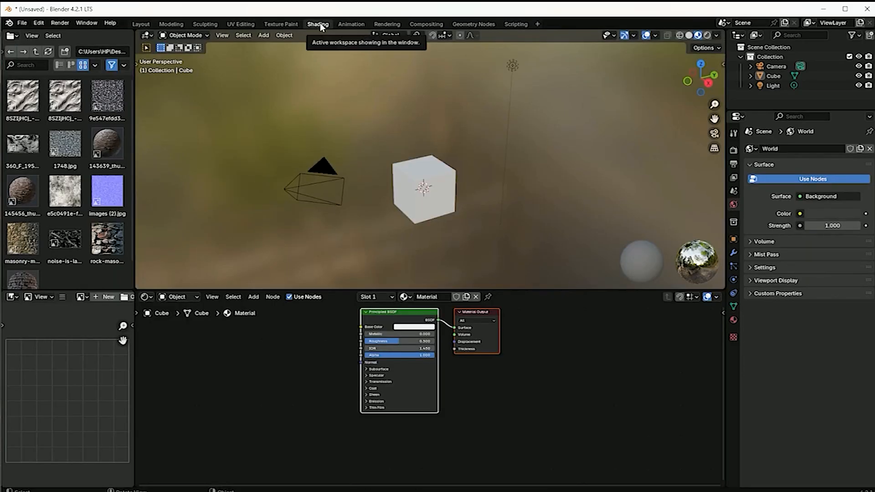
click(10, 298)
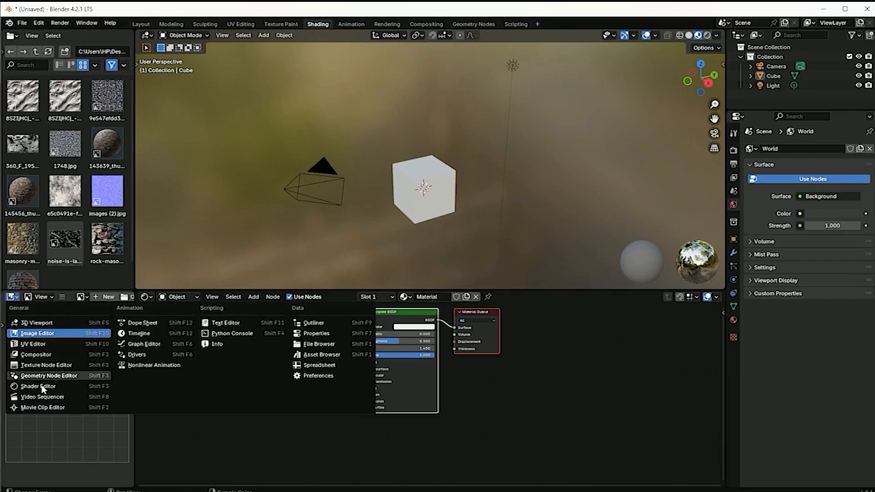
click(39, 345)
drag(135, 245, 208, 248)
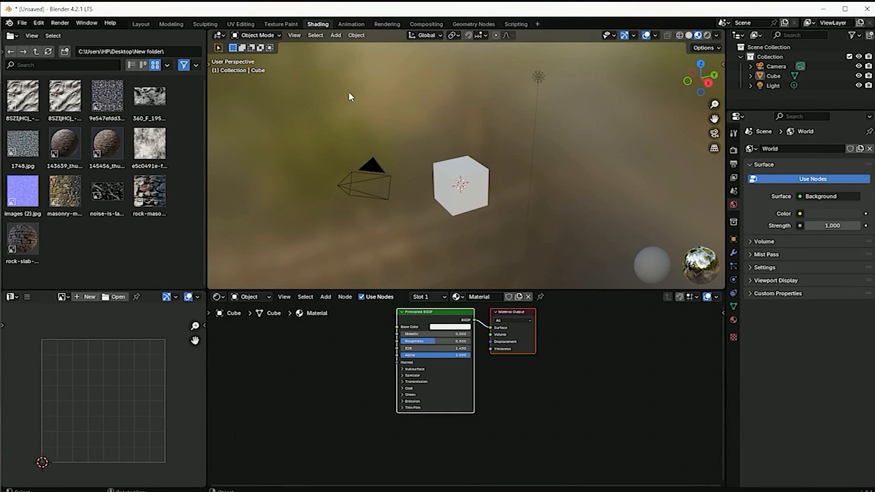
Step: Put the cube into Edit Mode and hide the Light and Camera objects in the viewport
click(255, 36)
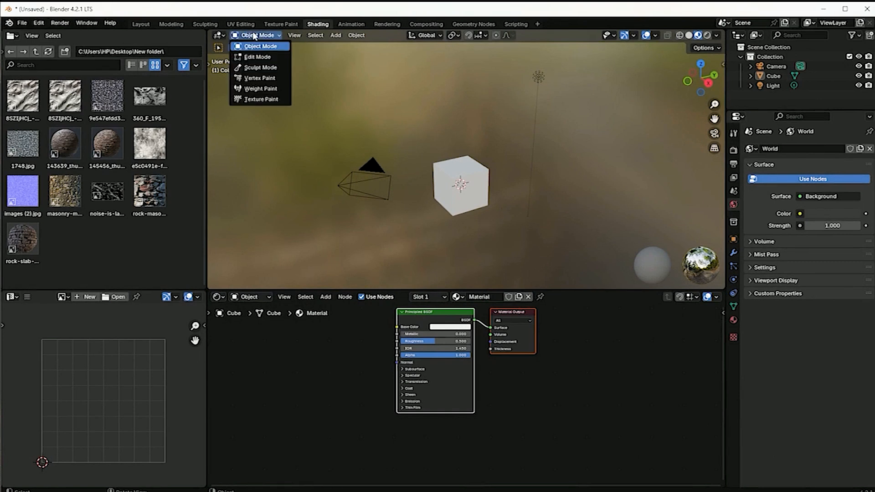
click(256, 57)
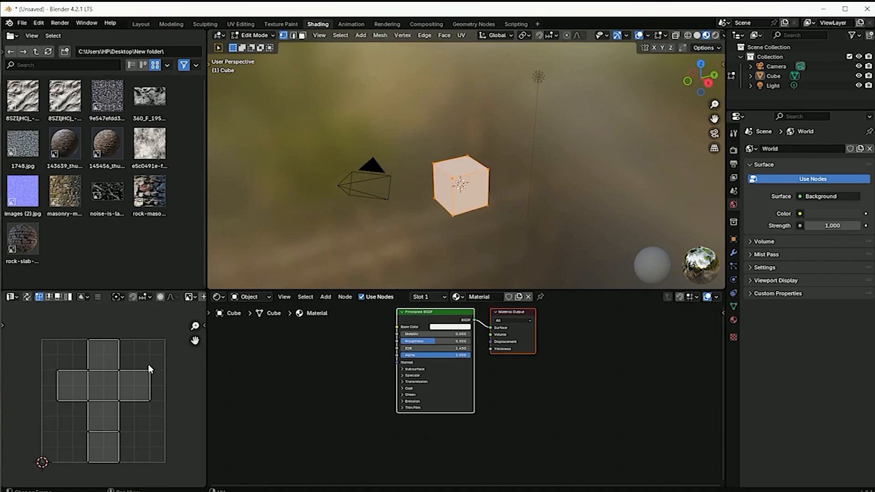
click(858, 85)
click(859, 66)
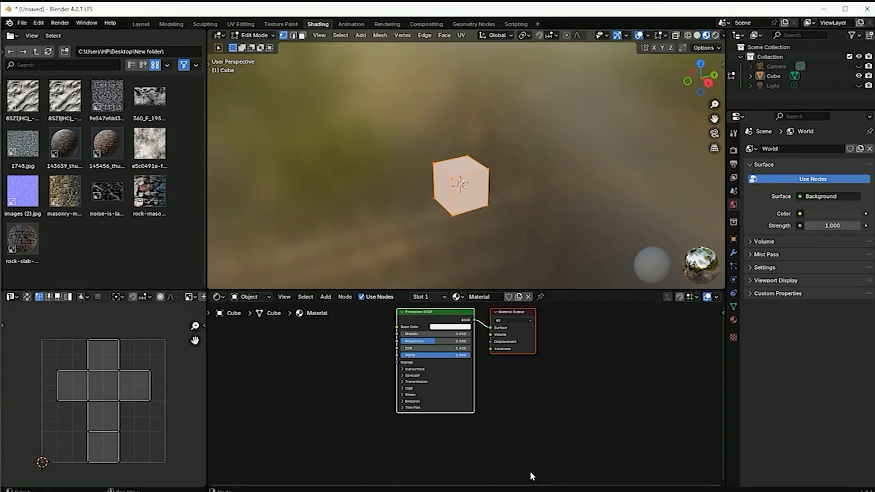
Step: Add the 1748.jpg image to the cube's material as a texture node and frame the whole image in the UV Editor
drag(26, 152, 306, 376)
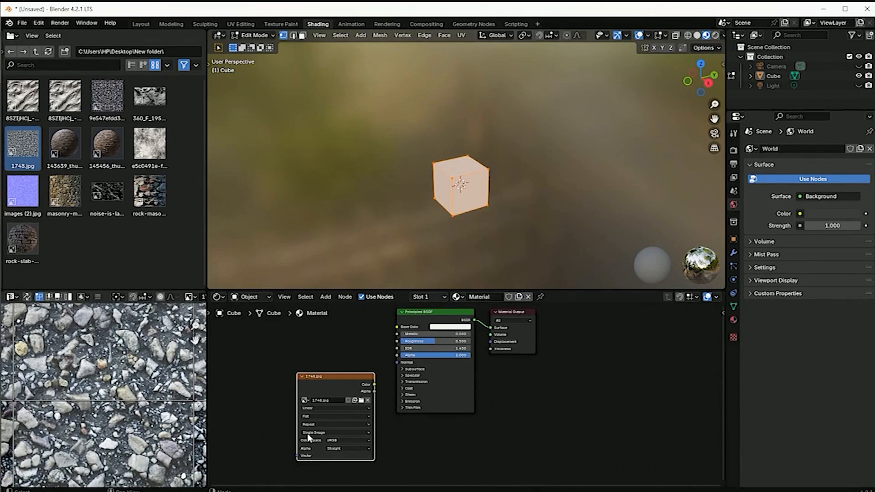
scroll(117, 388, down, 7)
mouse_move(90, 416)
middle_down()
mouse_move(95, 388)
mouse_move(106, 416)
middle_up()
scroll(95, 386, up, 5)
scroll(101, 392, down, 4)
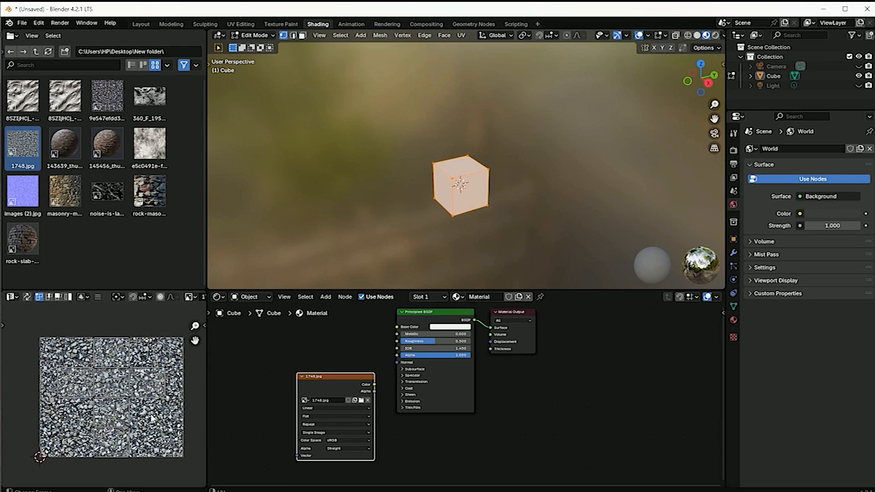
Step: Deselect the cube's geometry and select all of it again to compare the UV Editor display
click(333, 205)
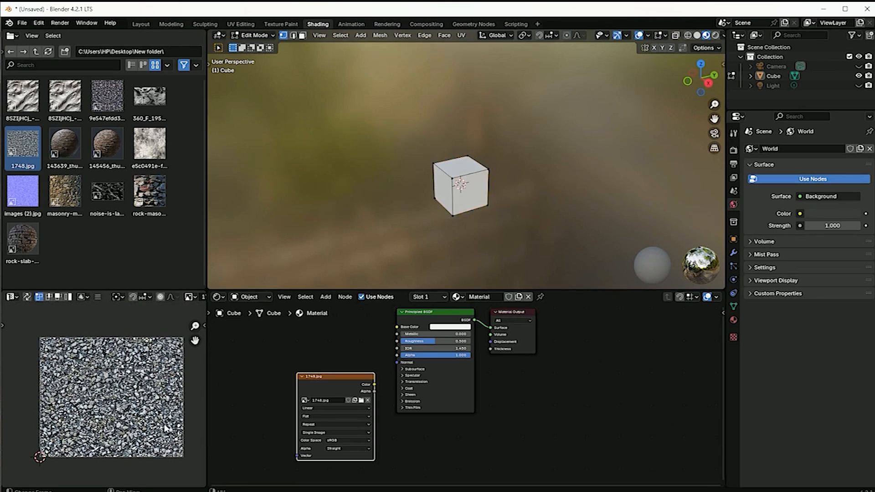
click(323, 332)
key(a)
scroll(81, 387, up, 3)
scroll(94, 372, down, 3)
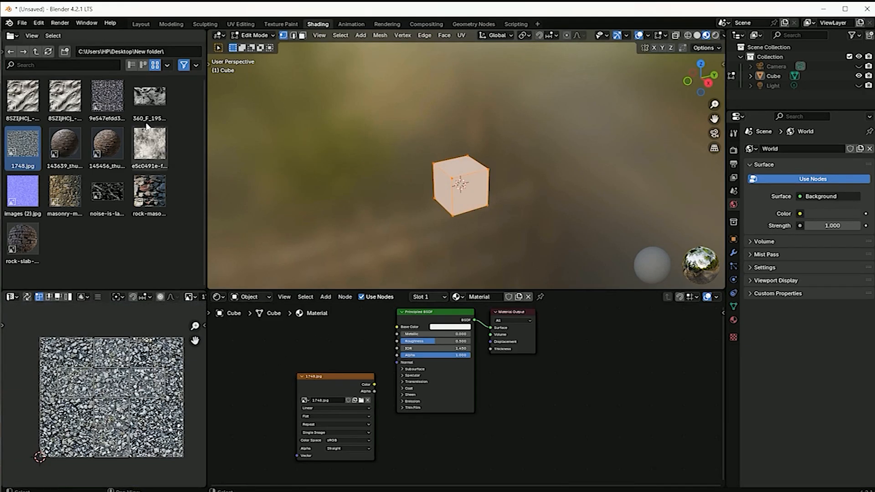
Step: Delete the 1748.jpg texture node from the material and add 8SZIjHCj_-9a0_1024.webp as an image texture node instead
click(343, 379)
drag(344, 379, 285, 388)
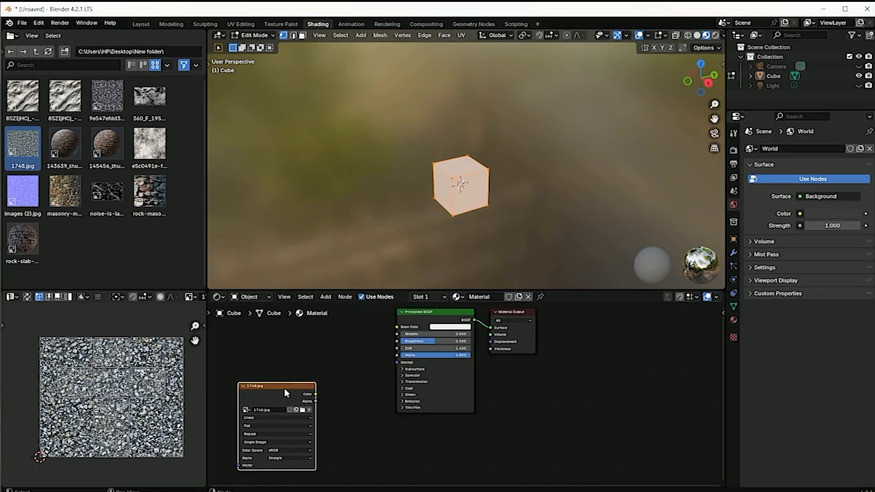
key(x)
drag(21, 101, 291, 378)
scroll(99, 425, up, 3)
scroll(81, 414, down, 1)
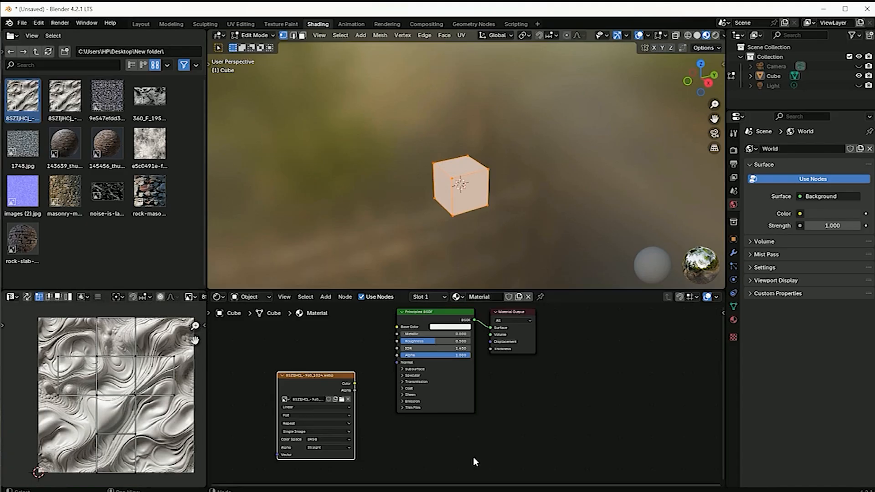
Step: Move the existing texture node up and add noise-is-lava-in-touchdesigner-636x358.jpg as a second image texture node below it
drag(295, 381, 296, 350)
scroll(338, 380, down, 1)
scroll(338, 380, down, 1)
middle_drag(395, 436, 413, 427)
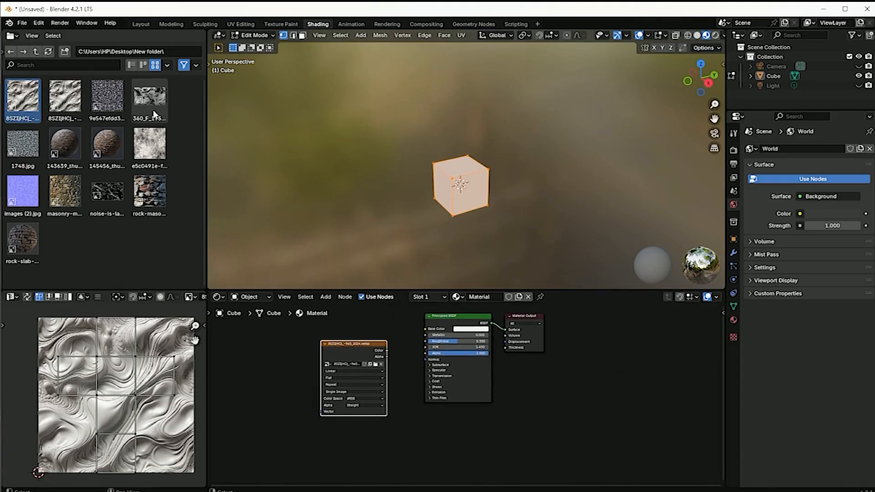
drag(107, 191, 320, 450)
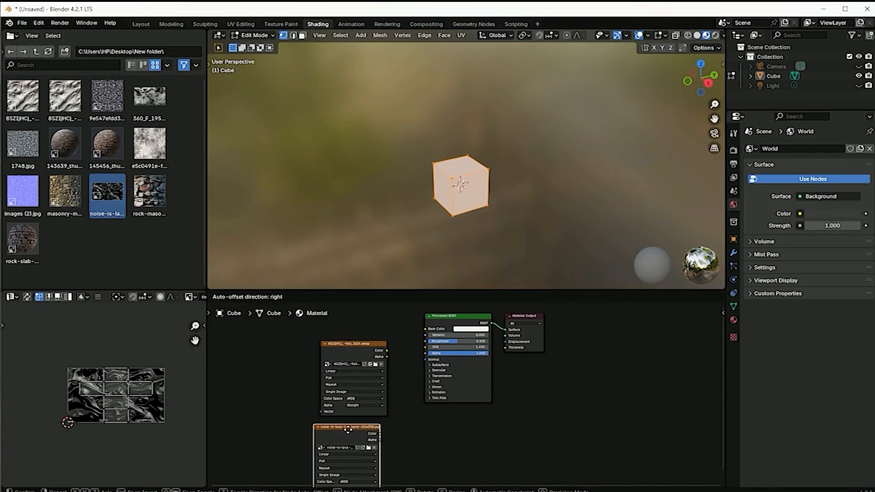
click(348, 430)
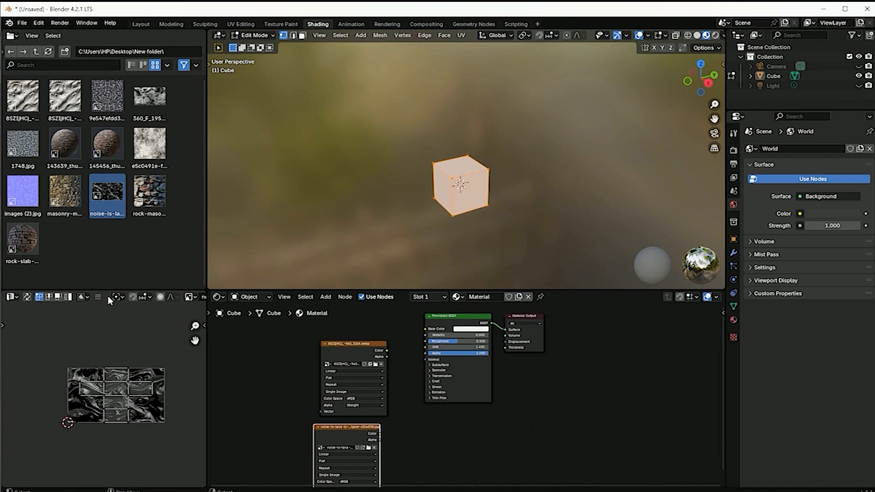
Step: Narrow the File Browser and UV Editor areas and open the UV Editor's list of linked images
scroll(73, 301, down, 6)
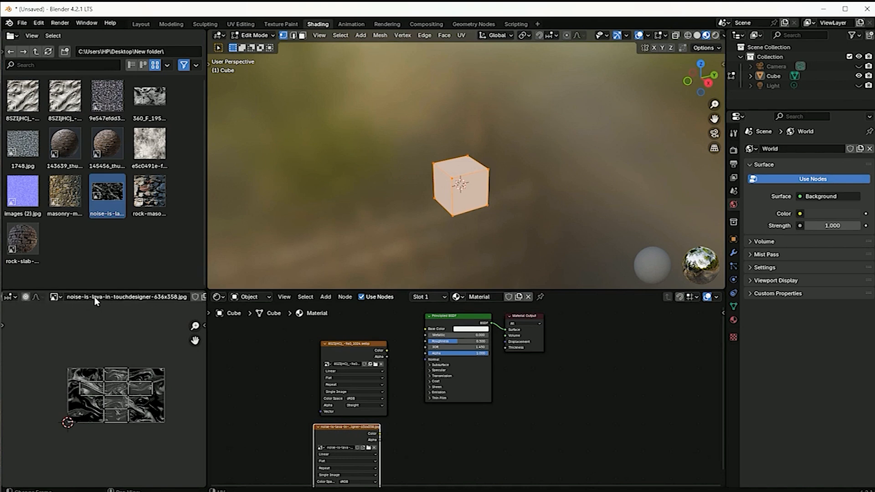
scroll(95, 297, up, 6)
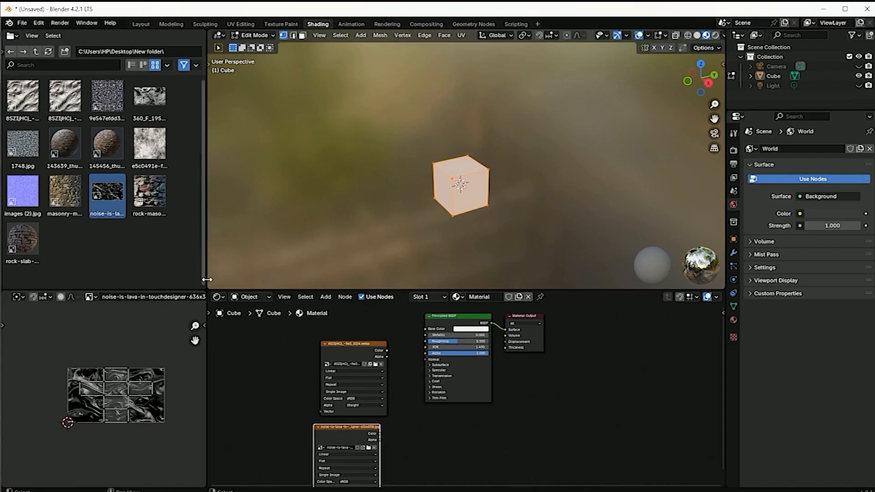
drag(205, 304, 163, 314)
scroll(86, 297, down, 4)
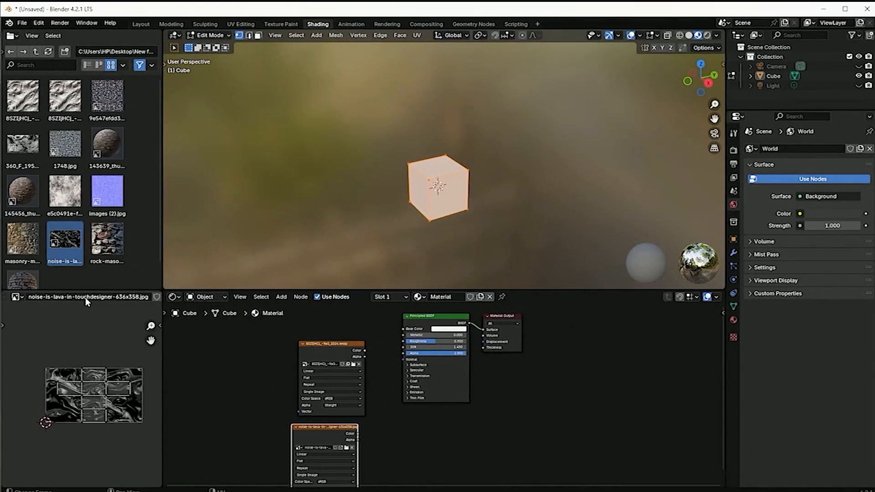
scroll(86, 297, up, 4)
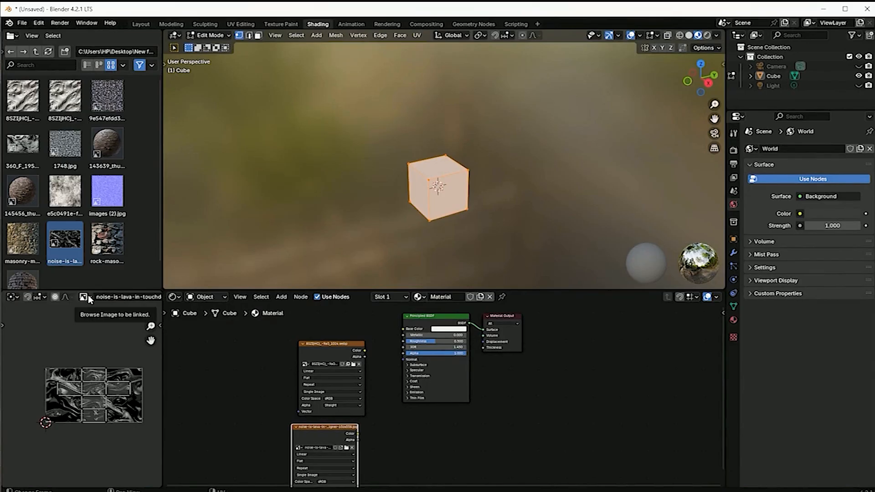
click(88, 296)
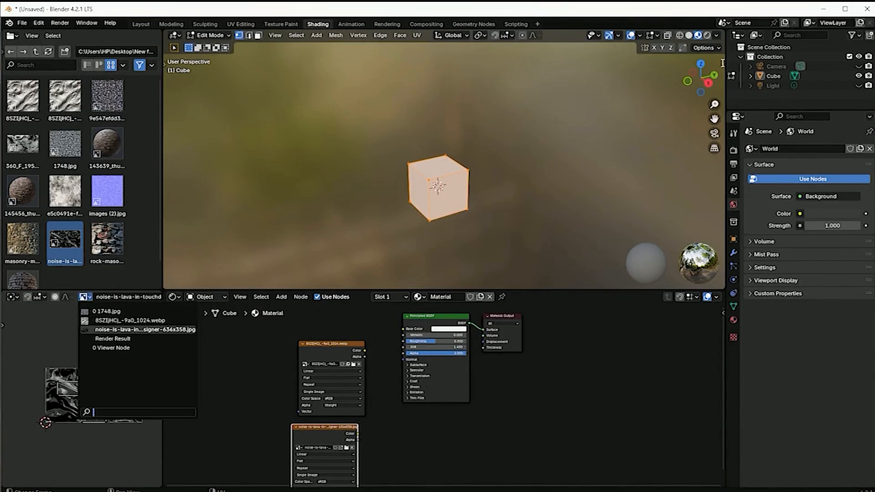
Step: Turn the Screencast Keys display off and on again from the 3D viewport's sidebar, and shrink the sidebar back
drag(722, 63, 614, 85)
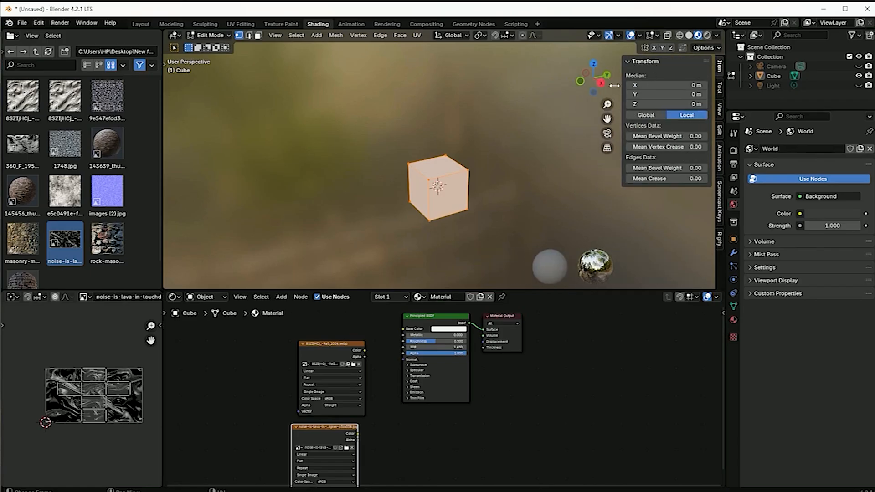
click(718, 201)
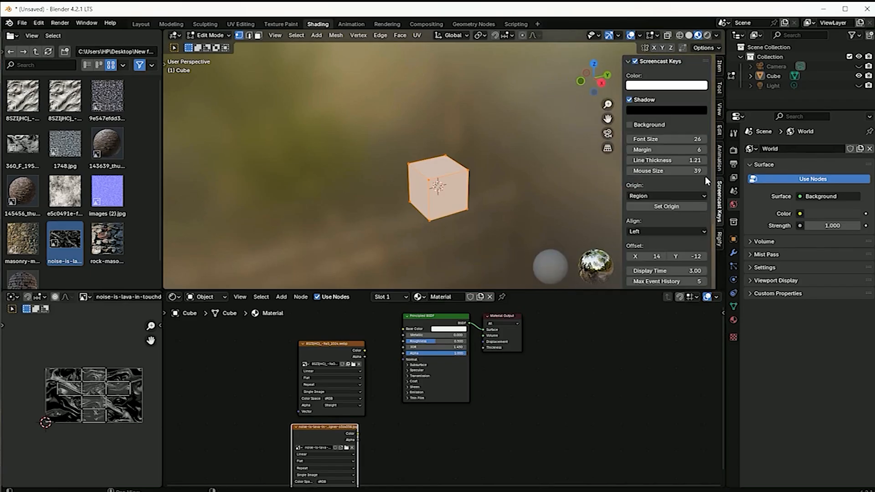
click(637, 64)
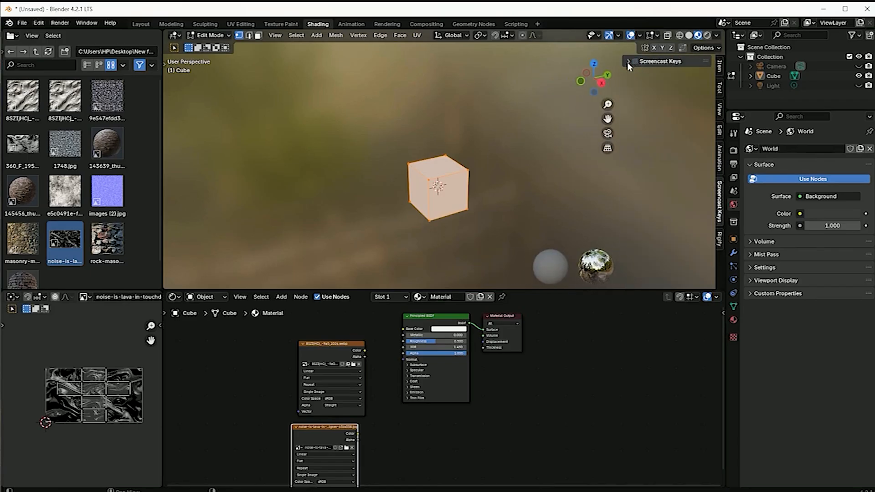
click(627, 62)
click(635, 62)
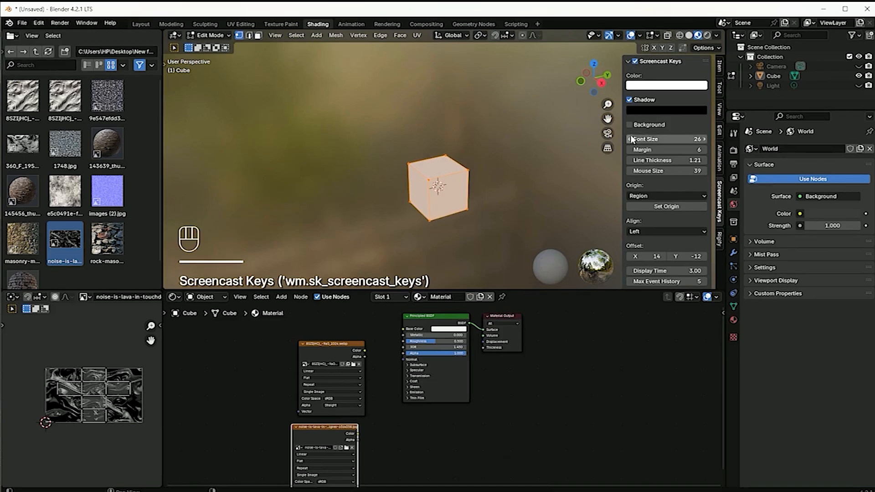
click(628, 62)
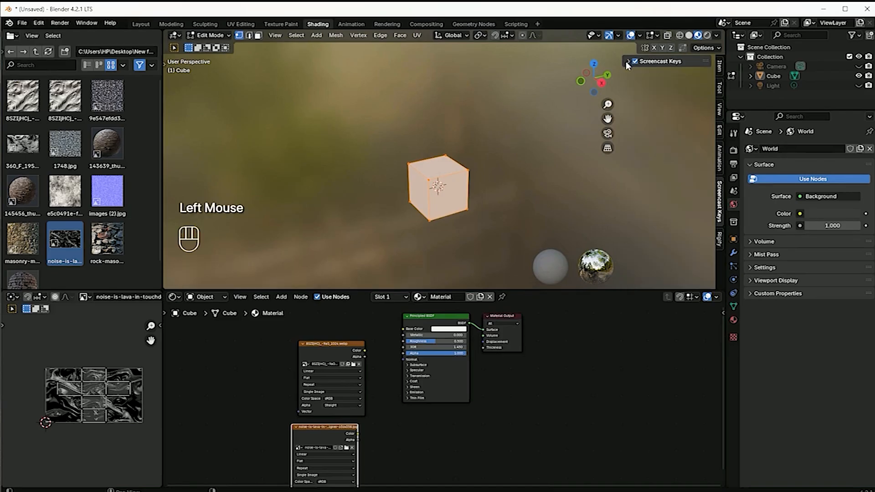
drag(623, 61, 712, 63)
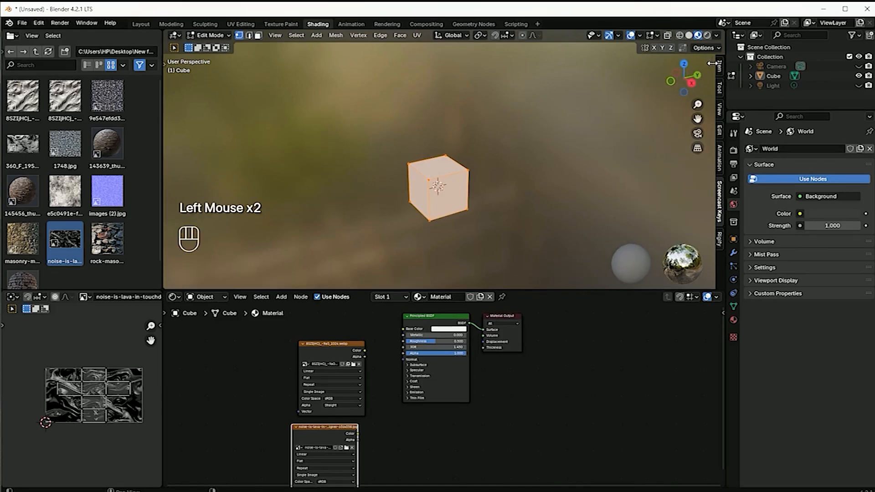
Step: Show the 8SZIjHCj_-9a0_1024.webp image in the UV Editor
scroll(110, 351, down, 3)
scroll(85, 406, up, 5)
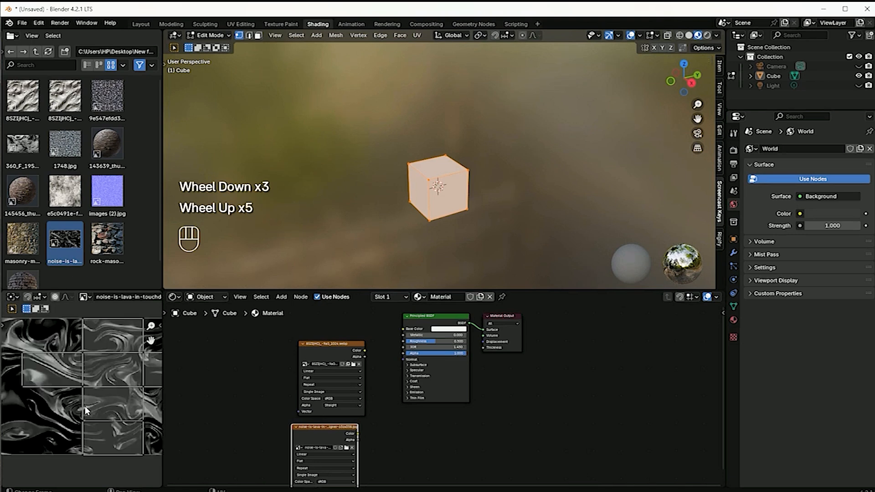
scroll(95, 332, down, 3)
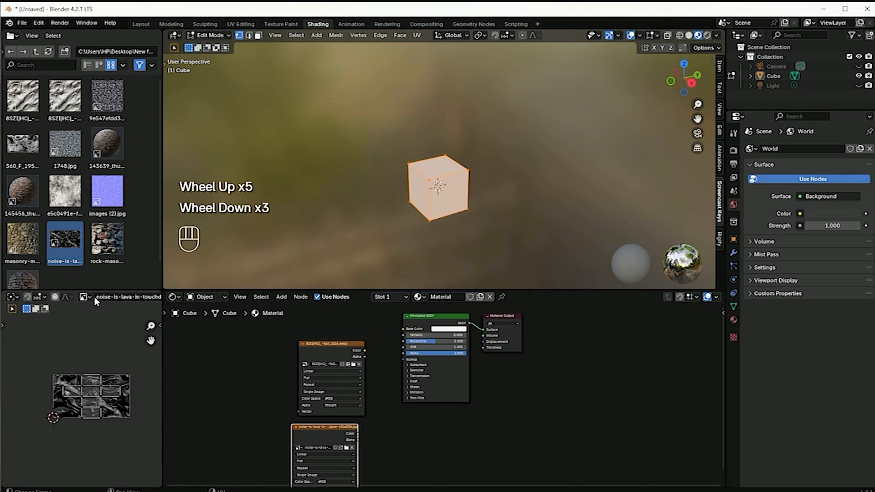
click(91, 322)
scroll(70, 297, down, 7)
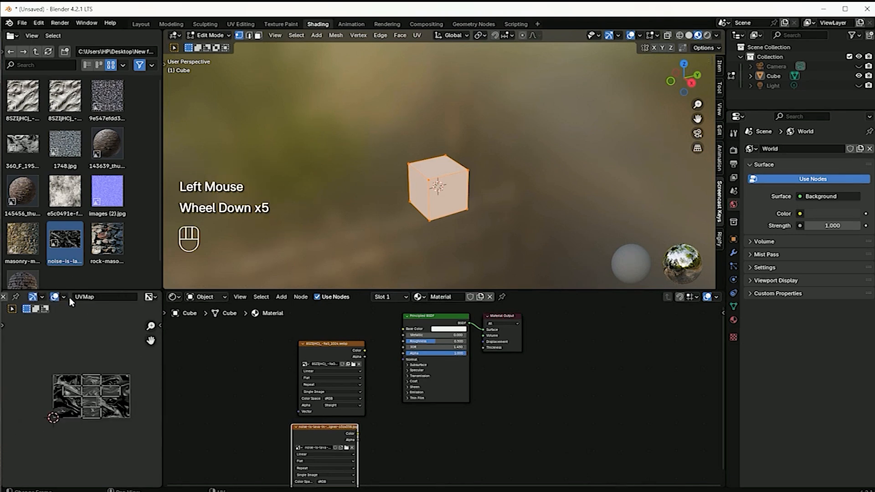
scroll(70, 297, up, 7)
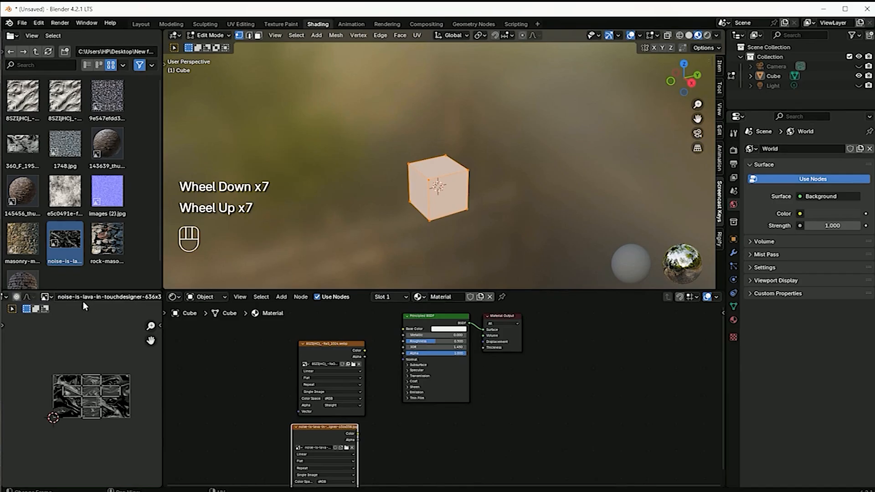
click(48, 300)
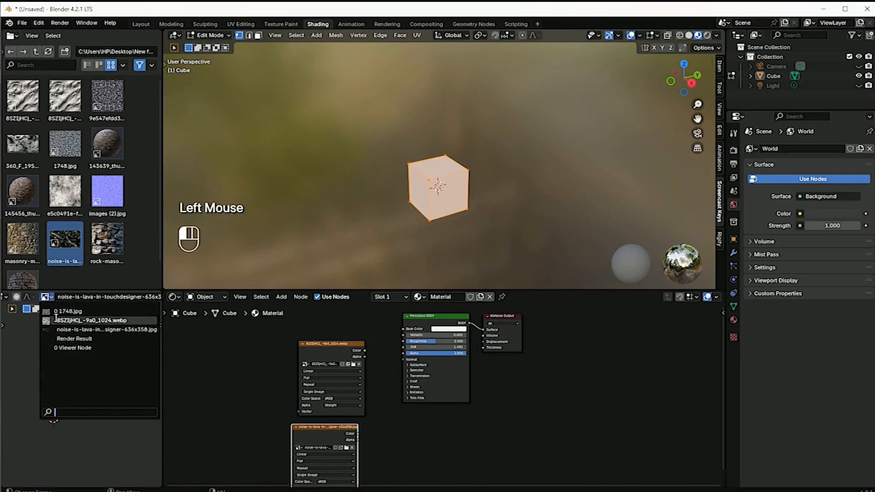
click(50, 320)
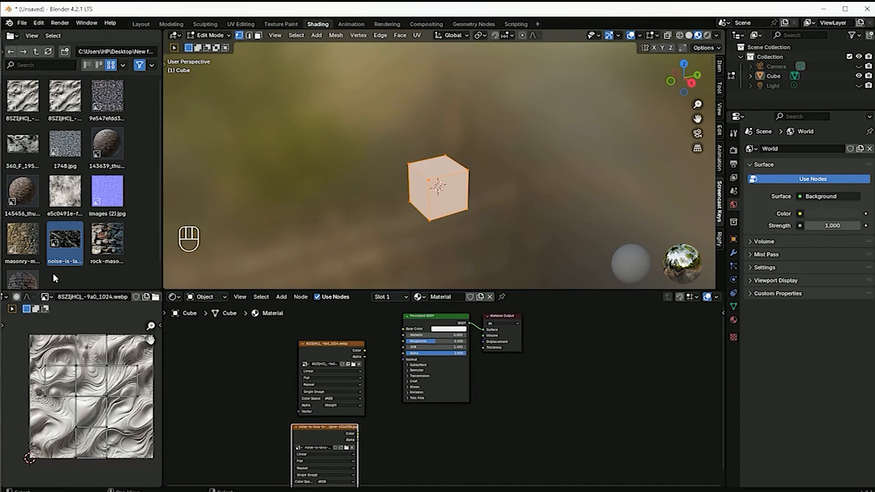
Step: Show 1748.jpg in the UV Editor and switch the displayed image back to 8SZIjHCj_-9a0_1024.webp
click(48, 296)
click(63, 311)
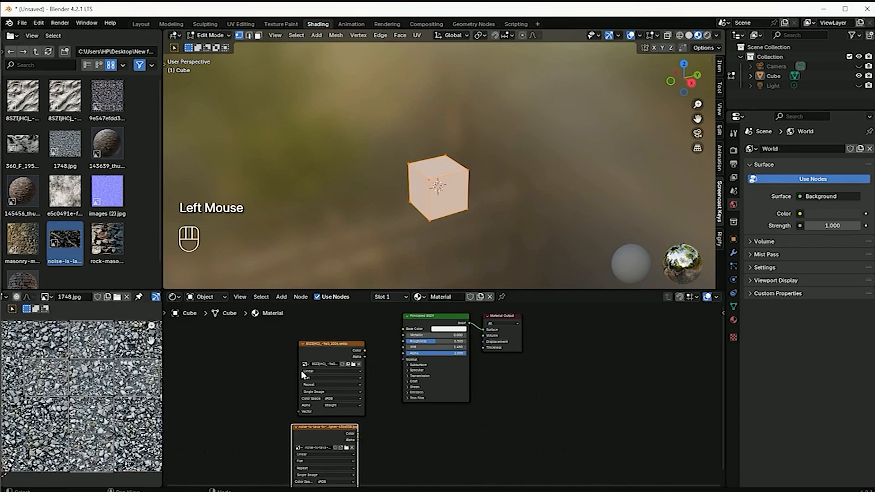
scroll(303, 371, down, 2)
middle_drag(306, 378, 306, 346)
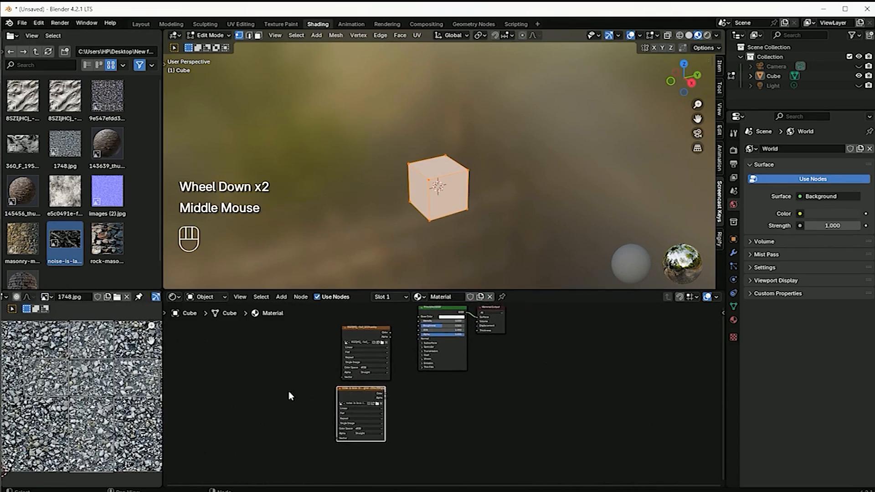
click(53, 297)
click(64, 324)
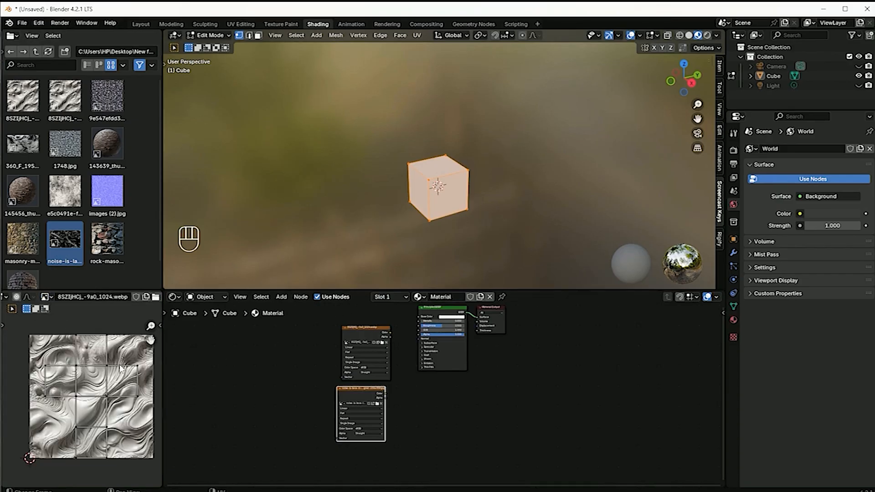
Step: Connect the Color output of the upper image texture node to the Principled BSDF's Base Color
middle_drag(391, 341, 393, 354)
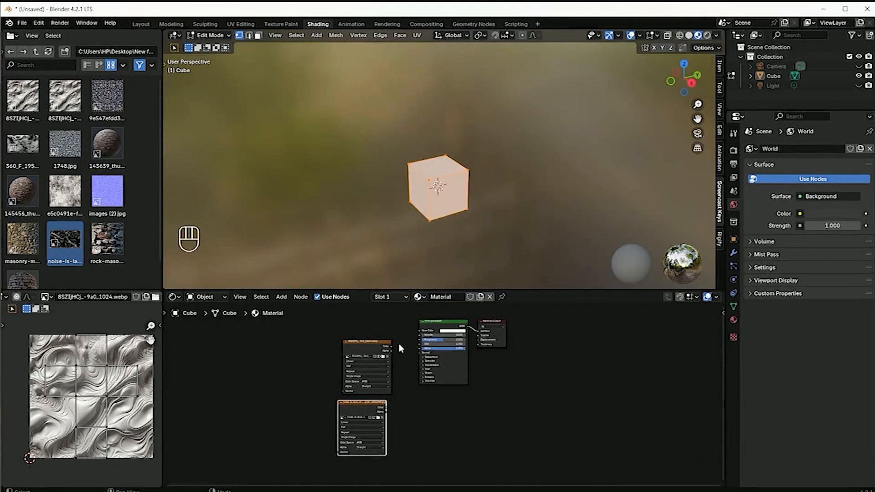
drag(391, 346, 419, 331)
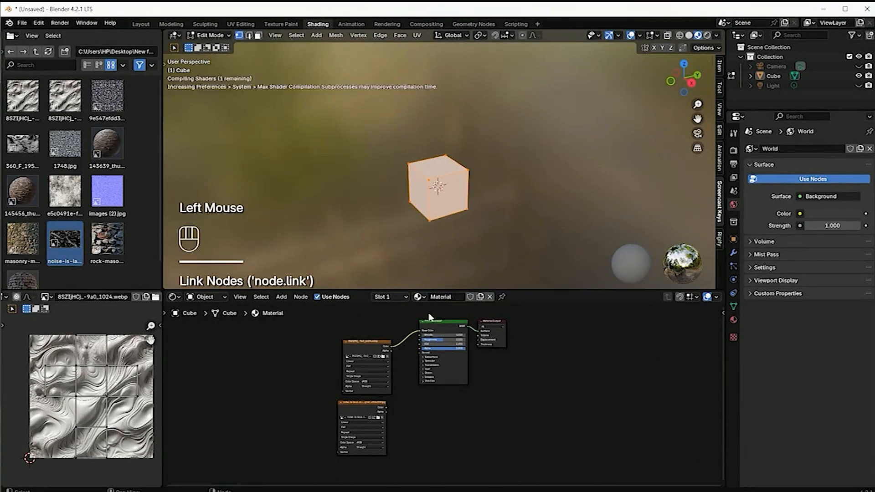
scroll(441, 186, up, 2)
middle_drag(438, 224, 382, 252)
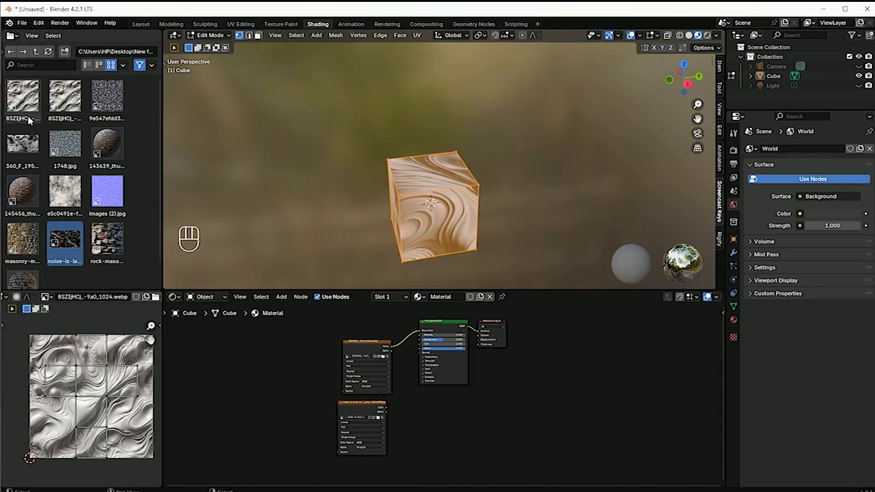
Step: Select the UV vertex at the cross layout's upper-right inner corner and try moving it across the texture
scroll(61, 296, down, 5)
scroll(60, 296, up, 2)
scroll(61, 296, up, 4)
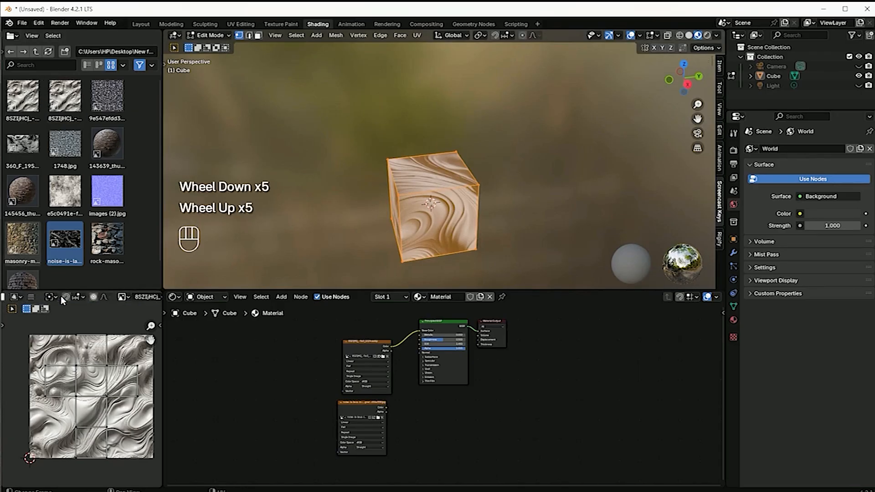
click(110, 372)
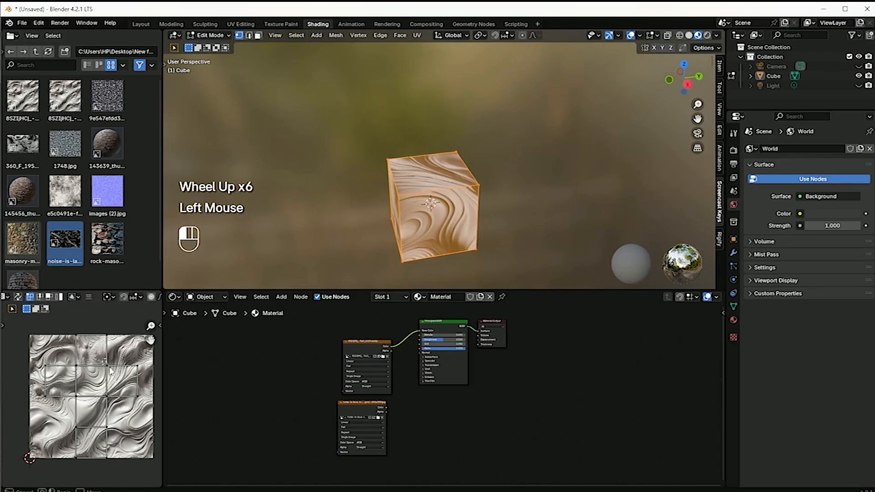
click(109, 370)
click(109, 370)
key(g)
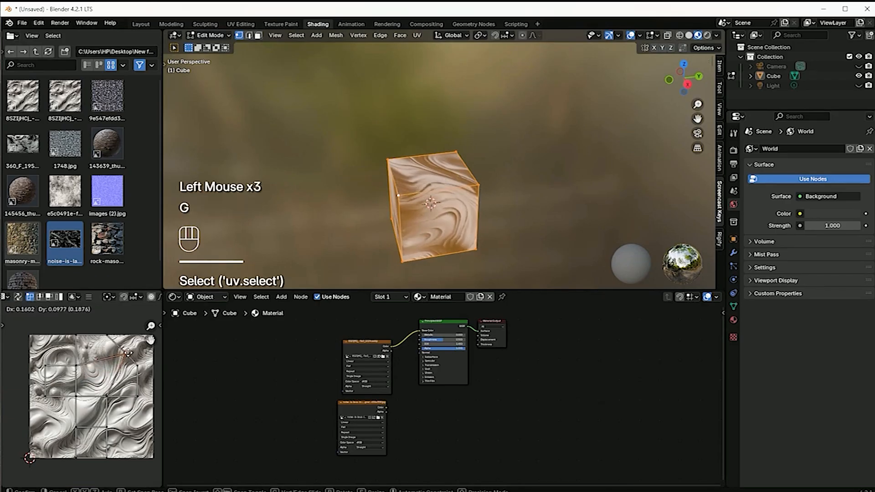
click(108, 366)
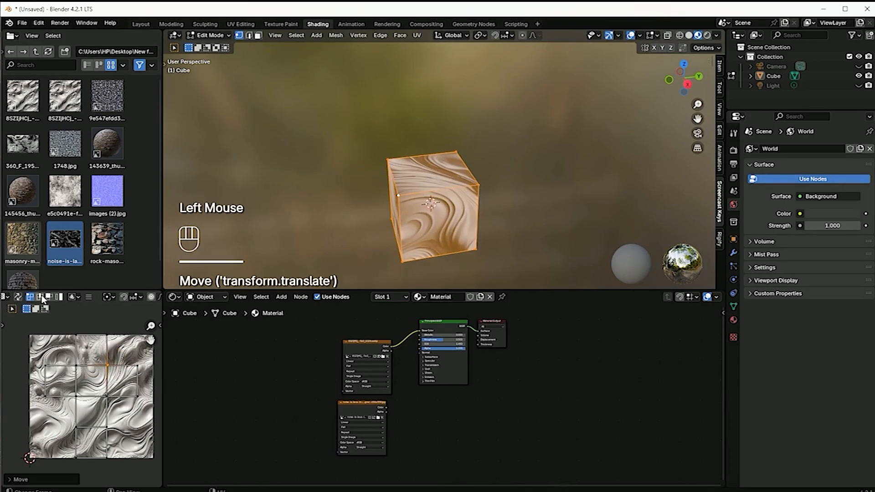
Step: Set UV selection to edges, try moving the top edge of the cross's right arm, and undo the move
click(41, 297)
click(122, 367)
key(g)
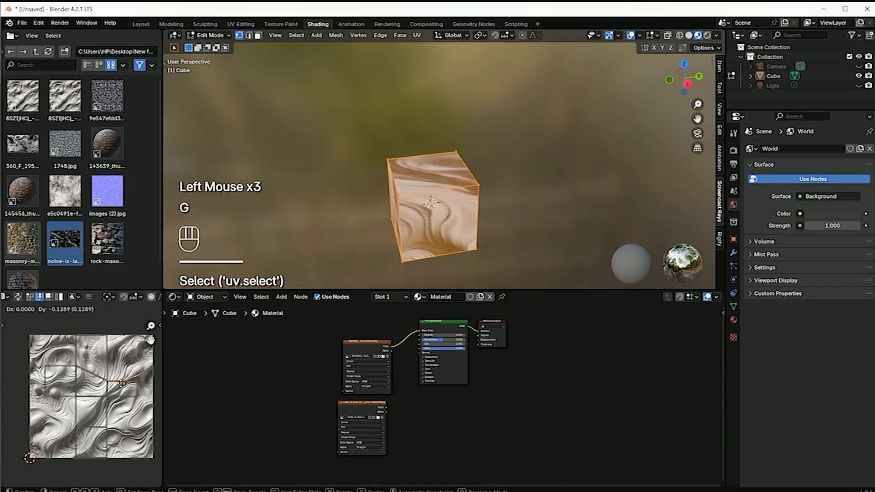
click(119, 369)
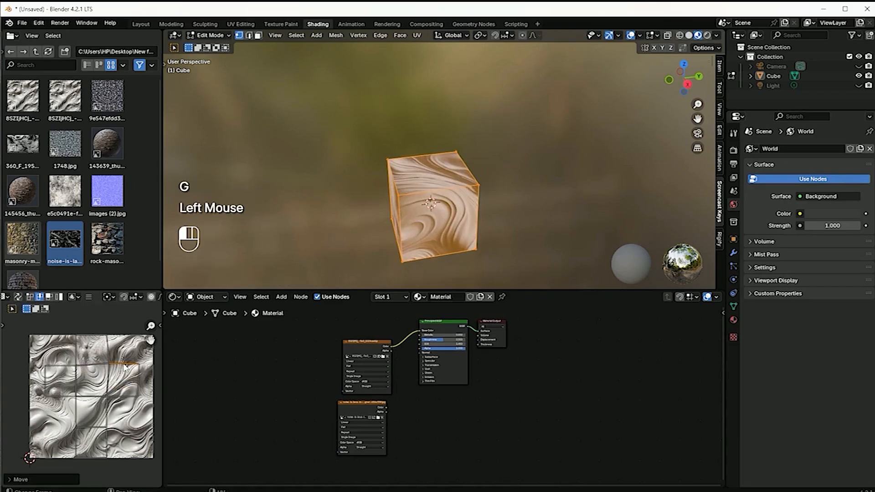
key(ctrl+z)
Step: Select the cube's whole UV layout, try rotating it over the texture, and undo the rotation
key(a)
key(a)
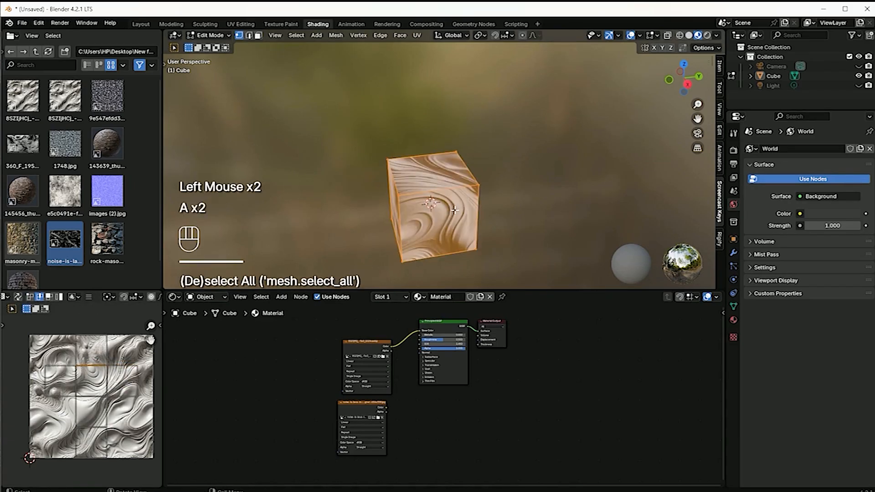
key(ctrl+z)
click(97, 396)
key(s)
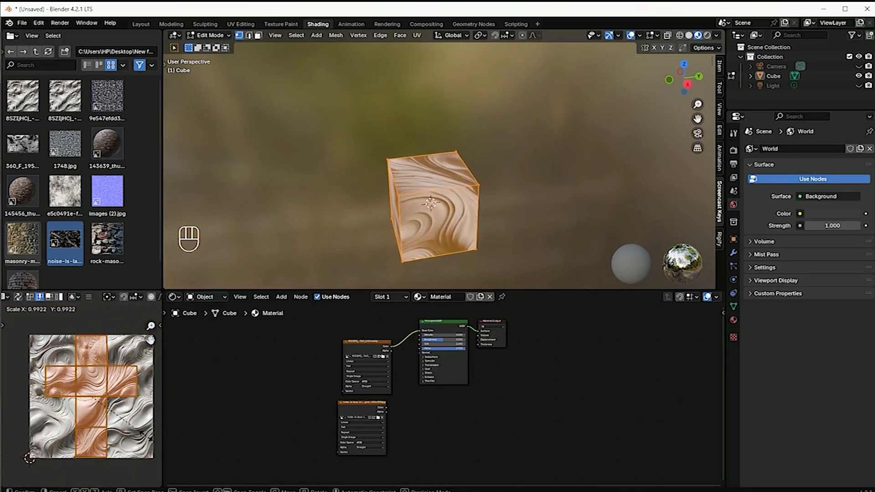
key(r)
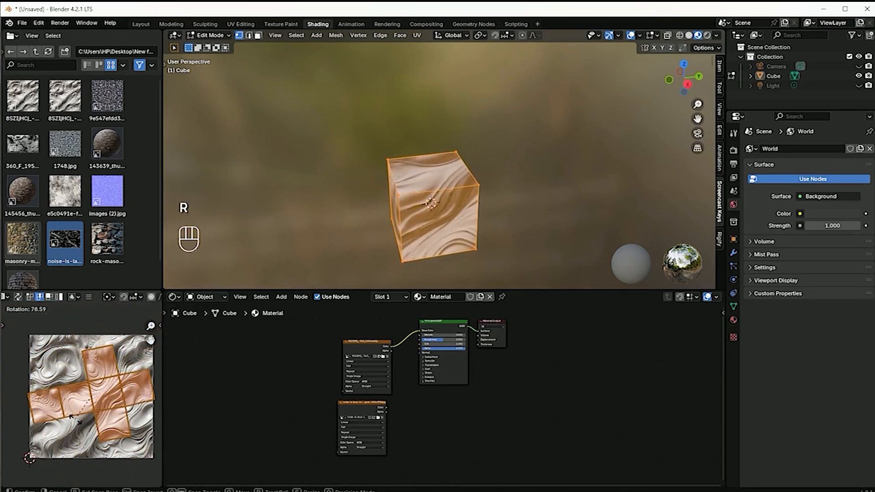
click(80, 422)
key(ctrl+z)
Step: Move the cube's whole UV layout slightly left and down over the texture
key(g)
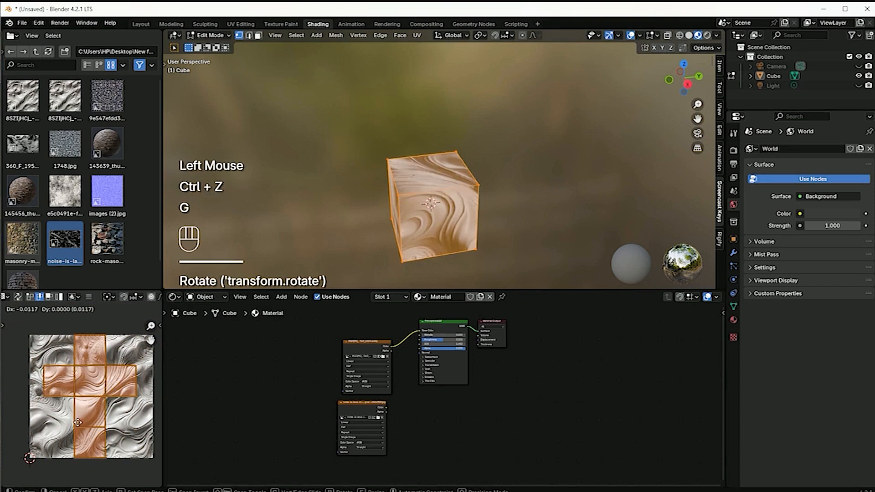
click(78, 425)
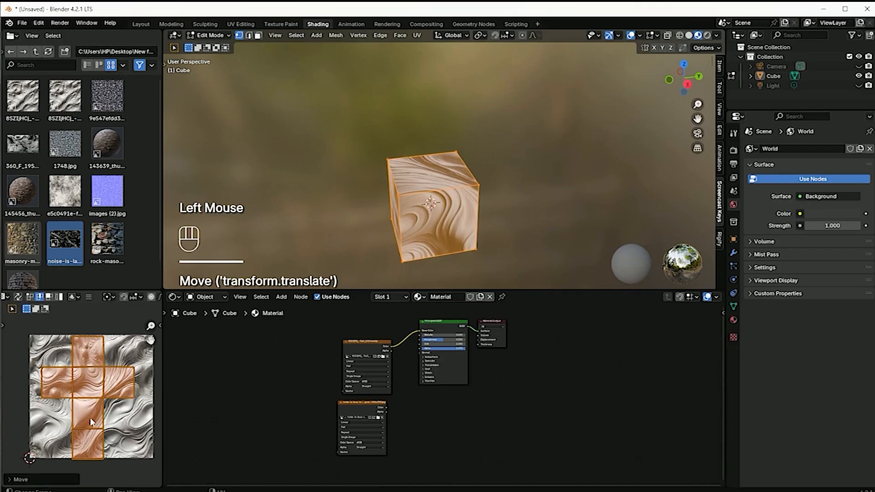
scroll(128, 410, up, 1)
scroll(128, 410, up, 1)
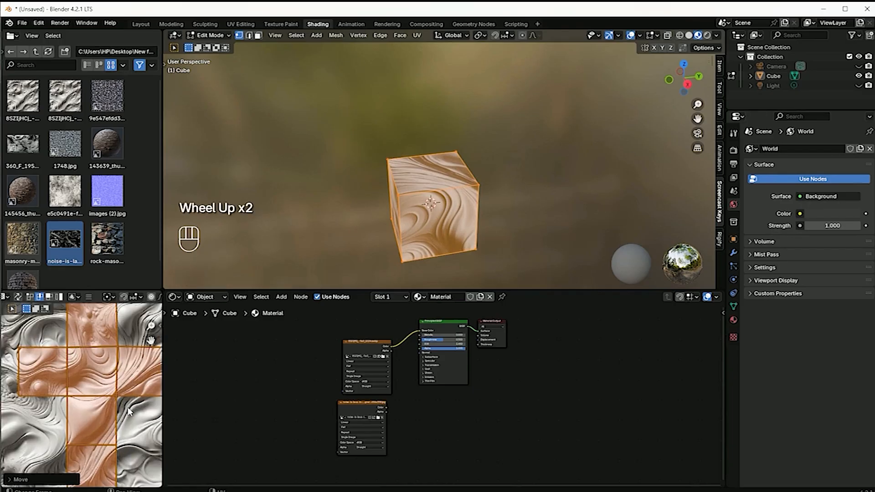
scroll(129, 410, down, 2)
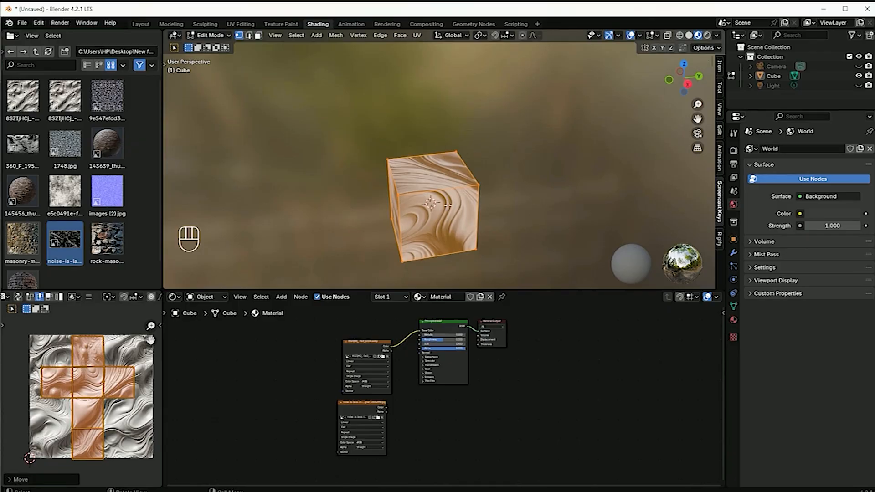
Step: Select the top edge of the layout's right arm, and set UV selection to faces to select the right-arm face
right_click(87, 385)
click(125, 383)
click(211, 417)
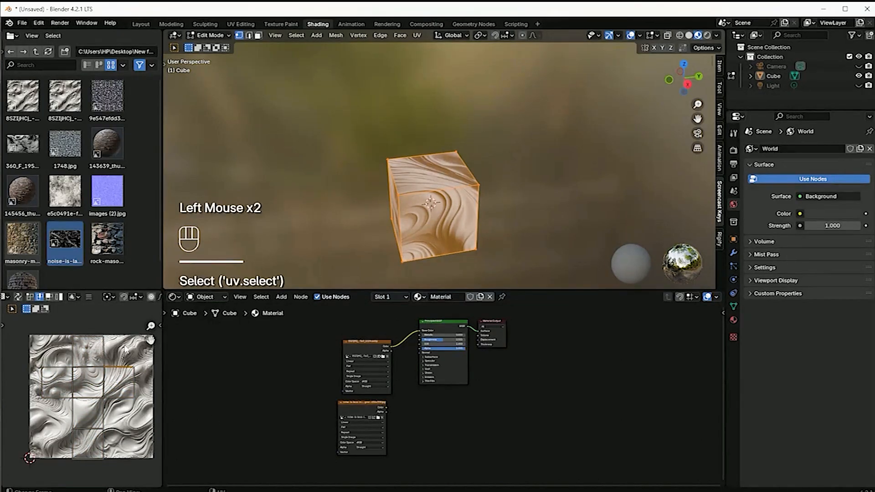
click(49, 297)
click(231, 438)
click(136, 395)
click(139, 397)
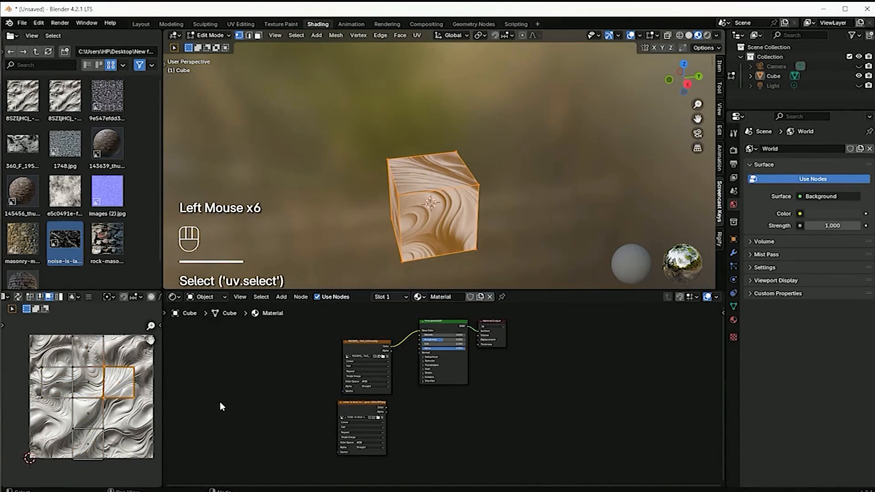
Step: Set mesh selection to faces, select the cube's front, top and left faces one at a time, and undo the last selection
click(286, 254)
click(440, 239)
key(3)
click(441, 239)
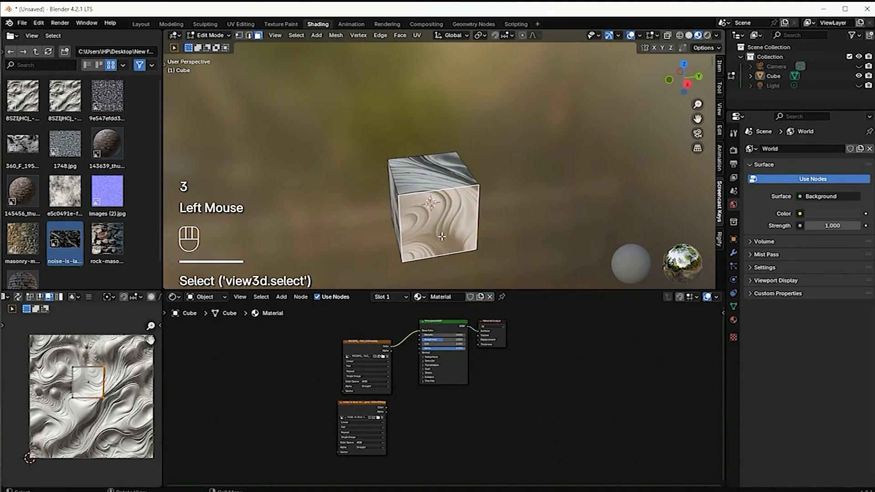
click(452, 178)
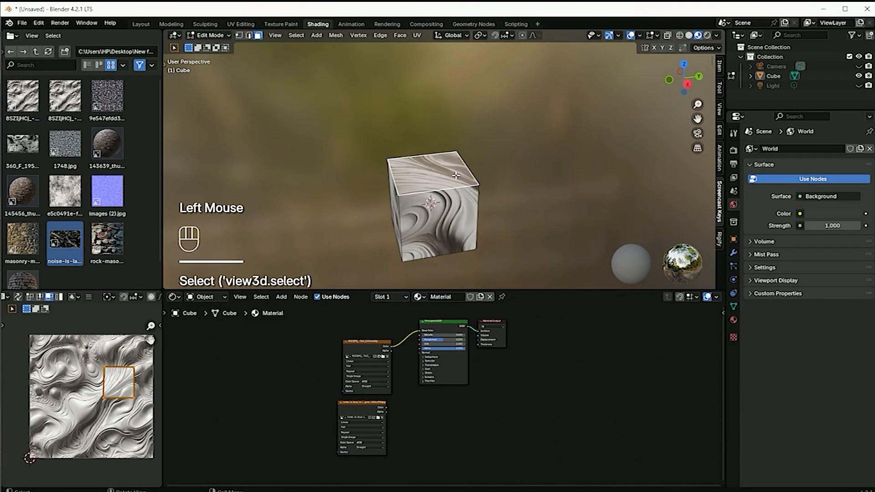
click(393, 214)
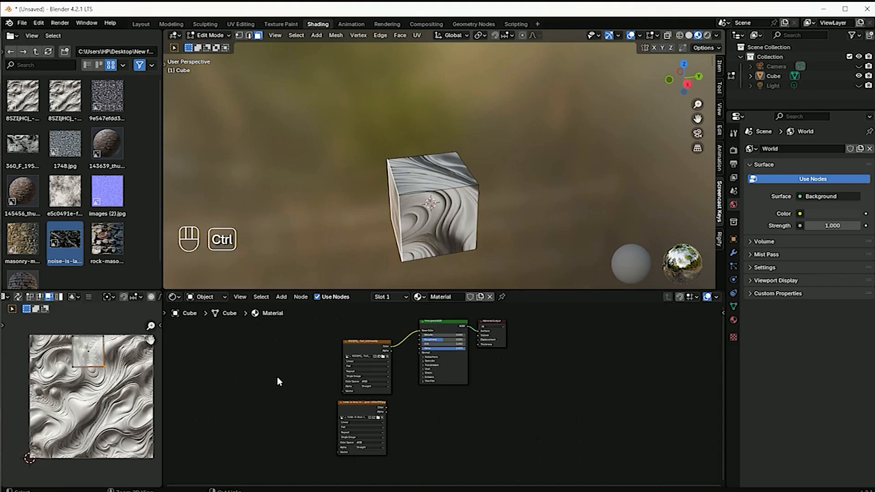
key(ctrl+z)
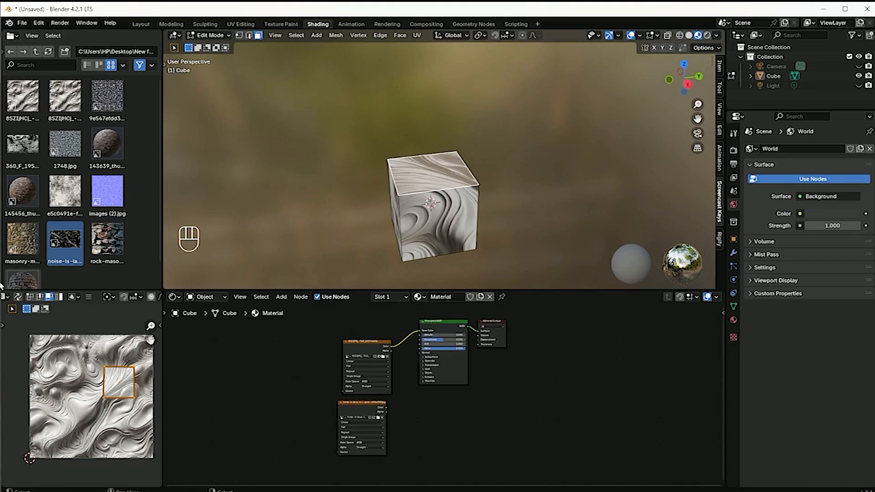
Step: Toggle UV Sync Selection on and off with the mesh selected and deselected, leaving it on with no faces selected
click(18, 297)
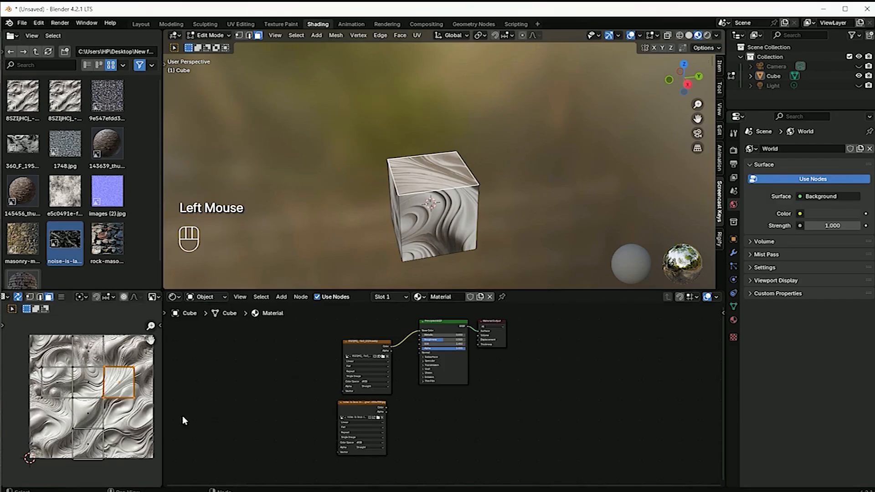
click(342, 235)
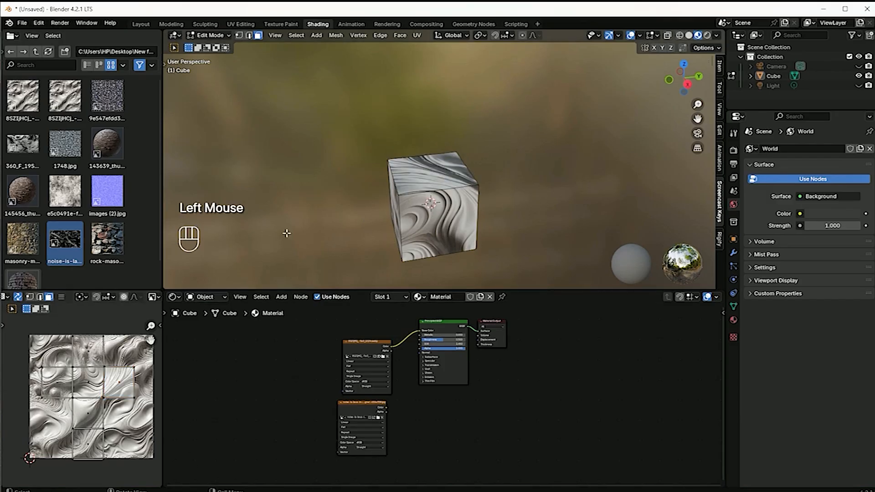
click(18, 298)
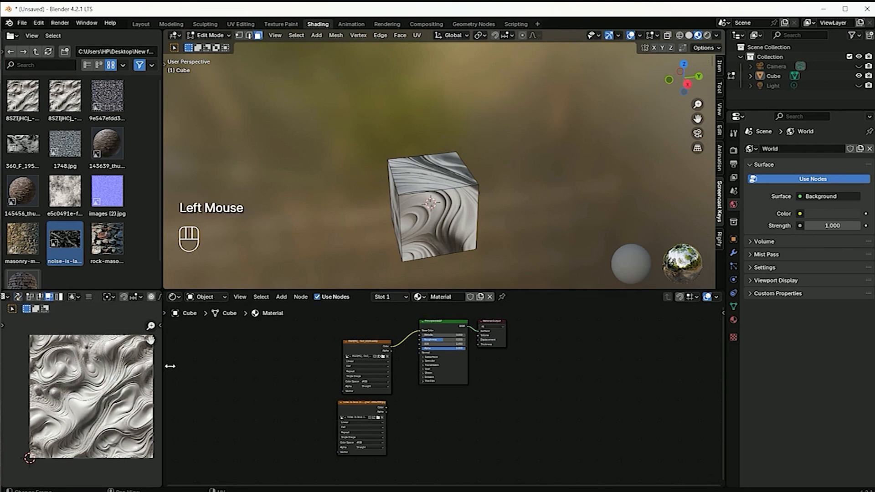
key(a)
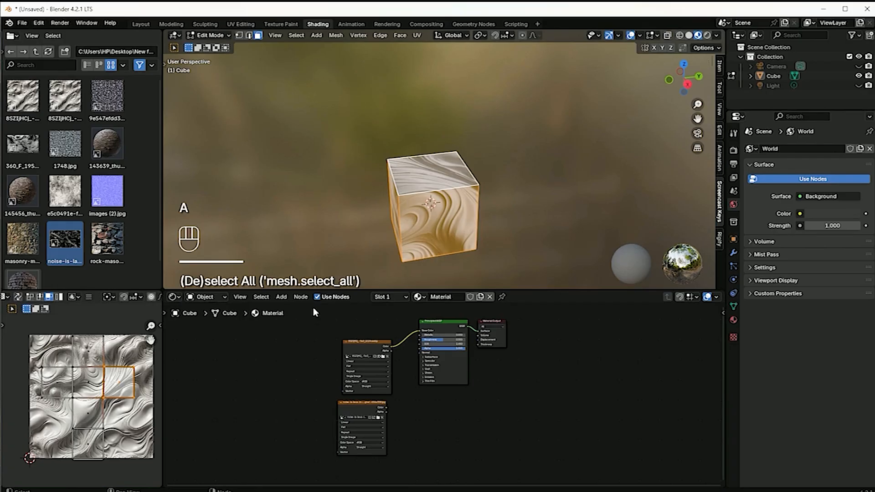
click(336, 260)
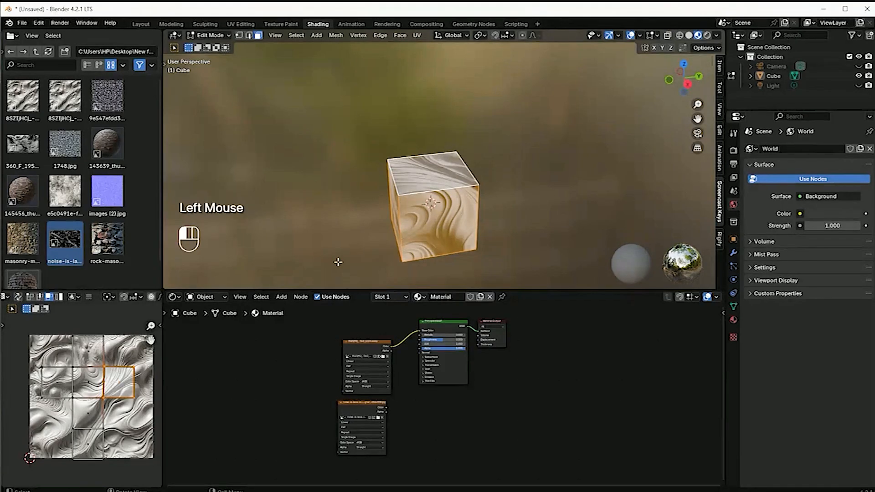
click(18, 297)
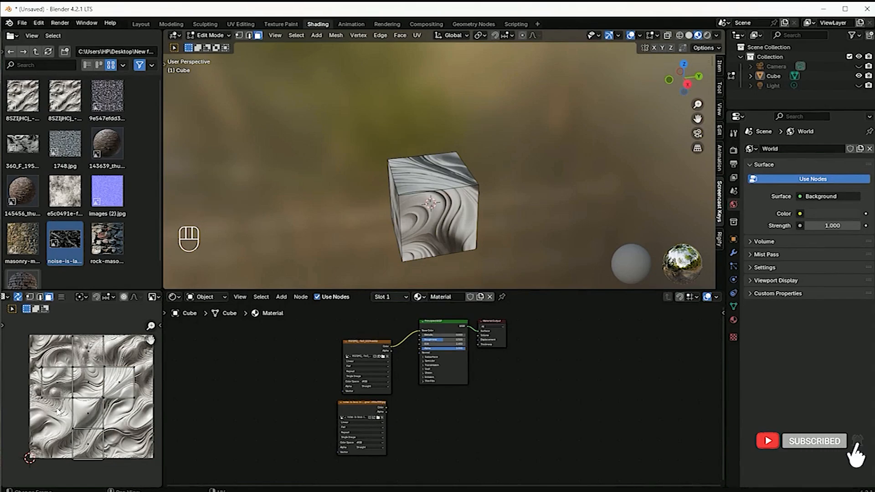
Step: Try to move the right-arm face of the UV layout sideways and undo the move
scroll(91, 402, up, 3)
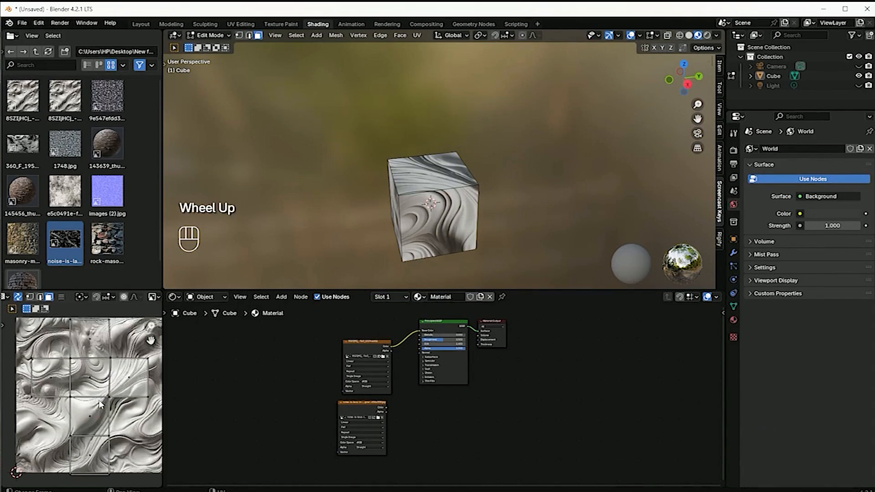
scroll(108, 376, down, 3)
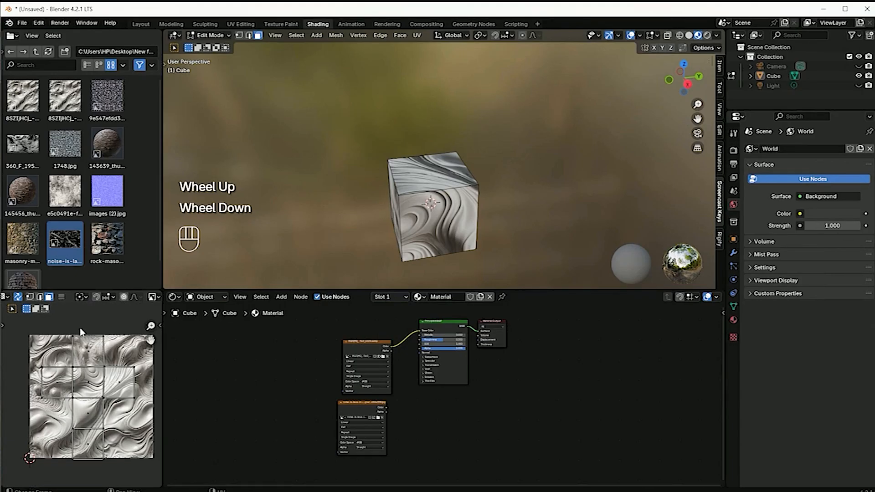
click(123, 387)
key(g)
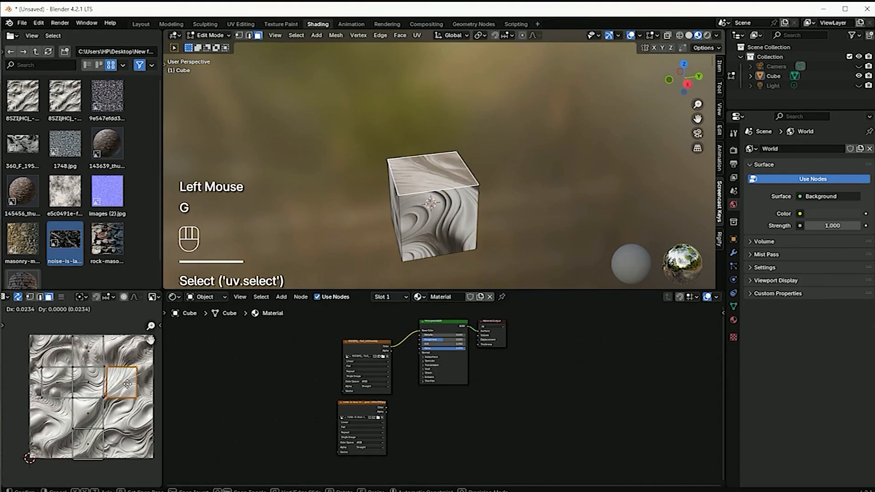
click(136, 386)
key(ctrl+z)
key(ctrl+z)
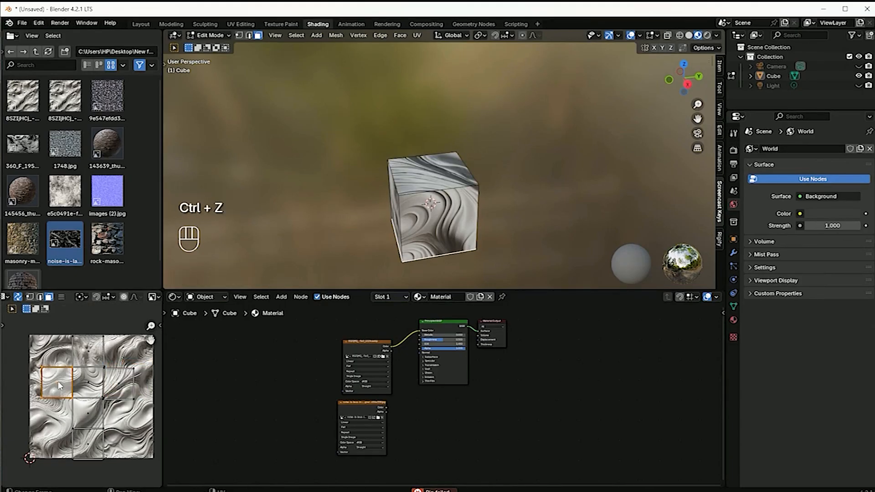
Step: Move the UV face below the cross's centre up and right, and the right-arm face to the image's lower left
key(v)
click(56, 416)
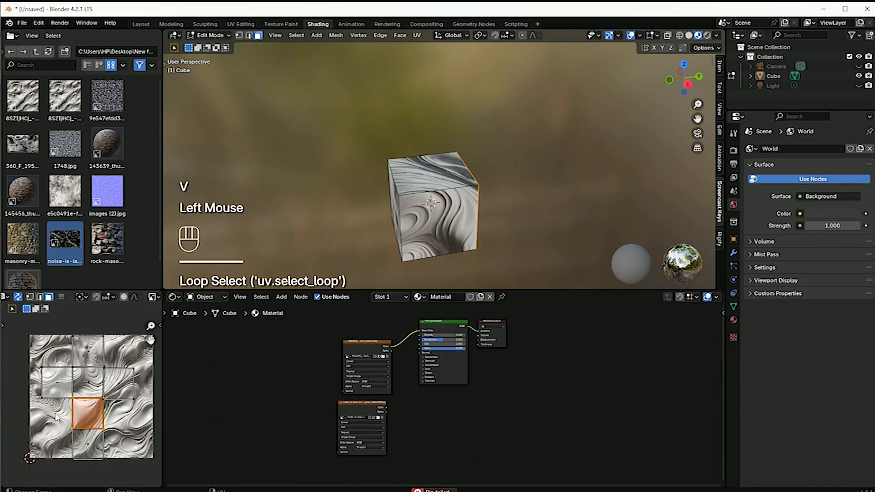
key(g)
click(67, 393)
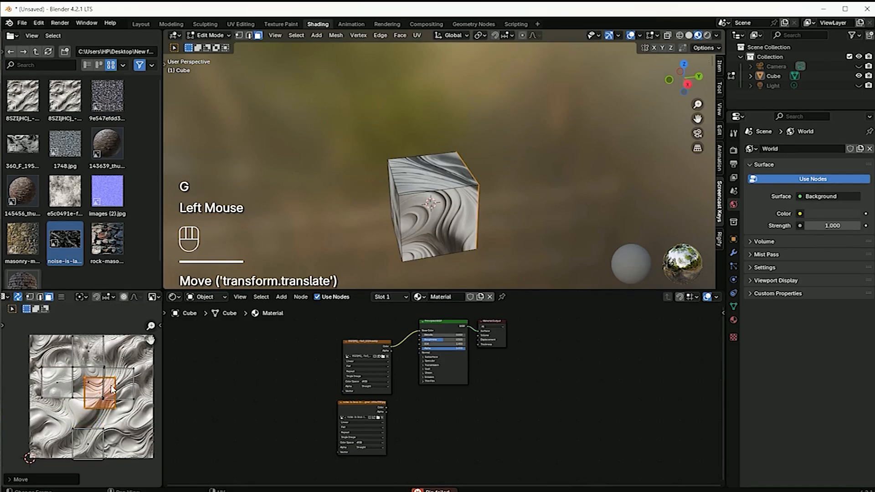
click(122, 383)
key(g)
click(53, 424)
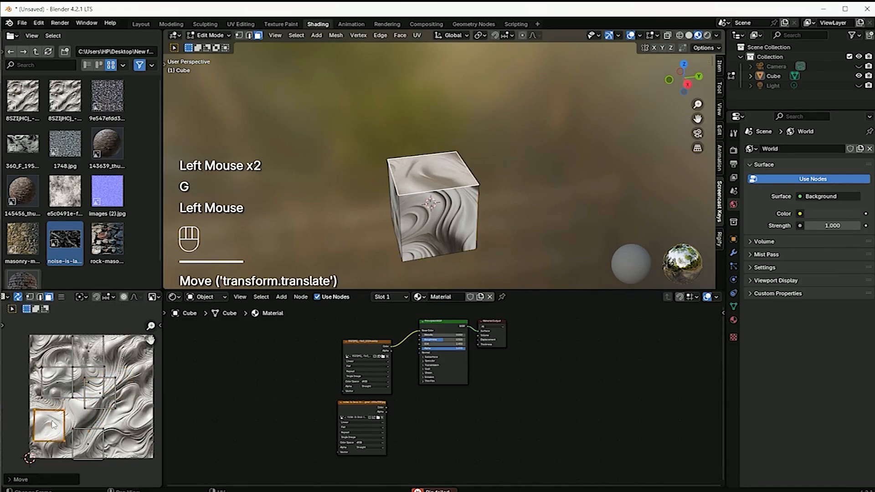
Step: Move the bottom UV face up beneath the layout's centre, and the left-arm face to the image's lower right
click(92, 446)
key(g)
click(101, 412)
click(63, 381)
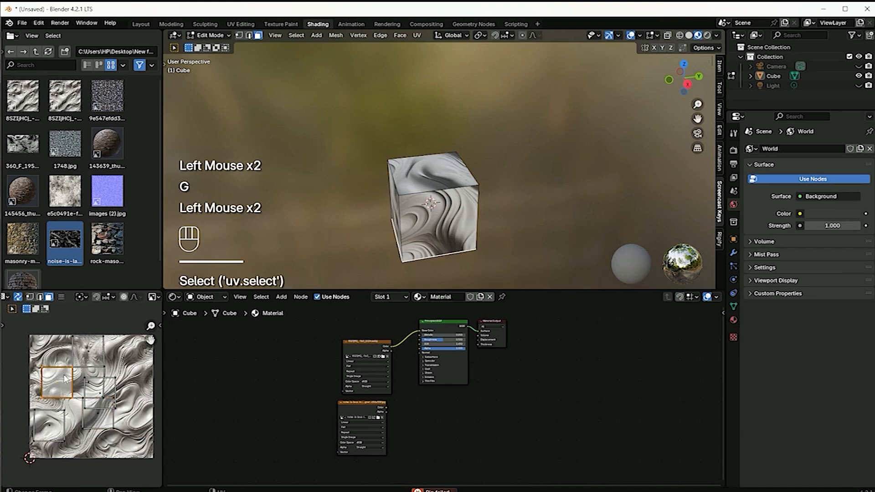
key(g)
click(135, 422)
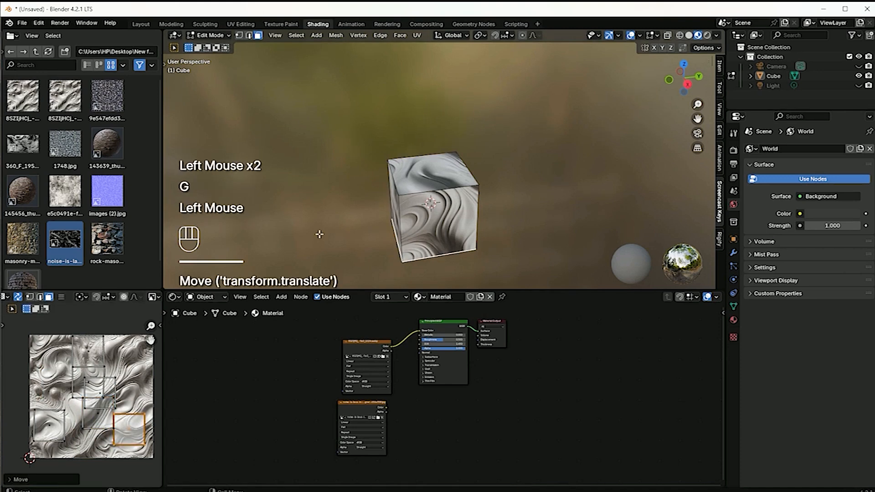
Step: Select the cube's top face and move its UV face to the image's upper right
click(429, 189)
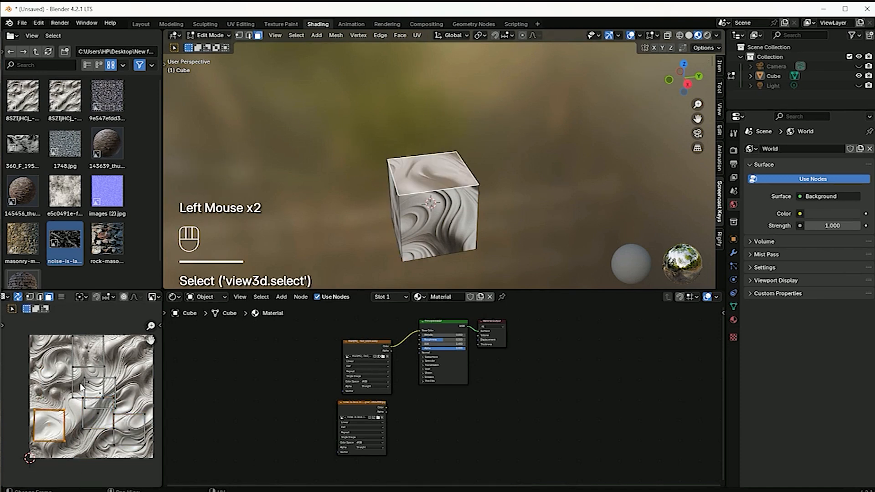
key(g)
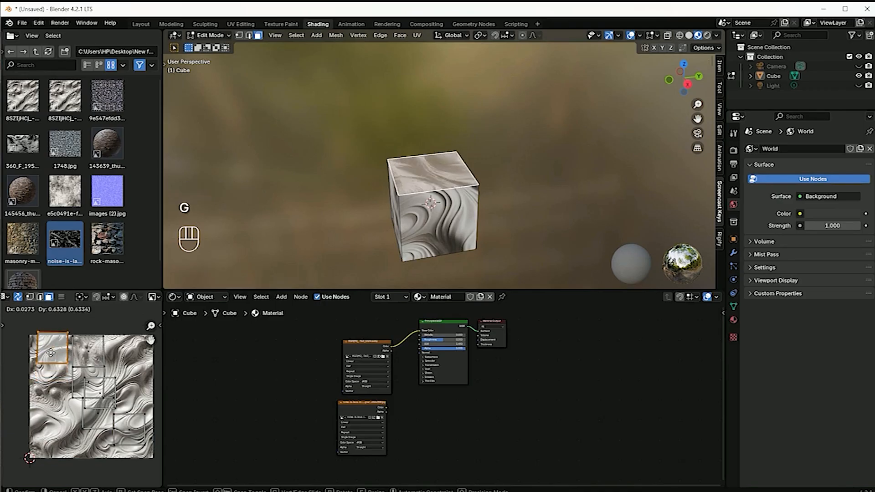
click(124, 369)
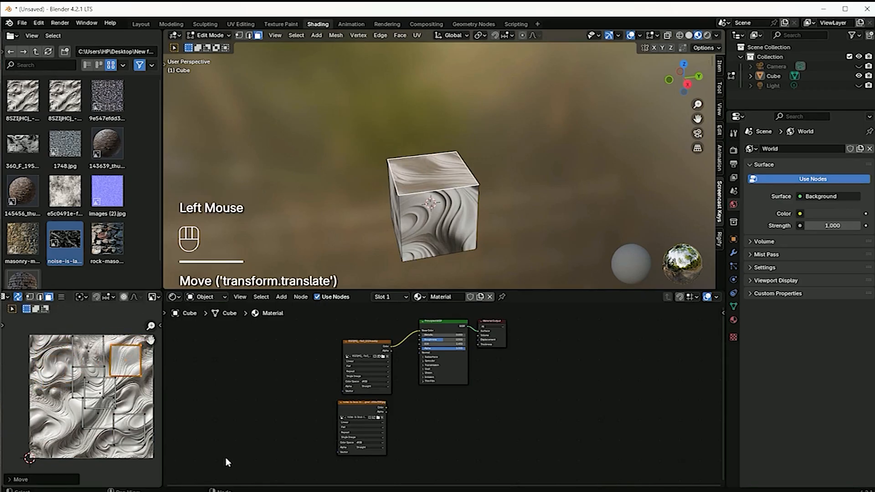
Step: Set UV selection to vertices and move the upper-left corner of the central UV face outward to the left, distorting the front face's mapping
double_click(73, 388)
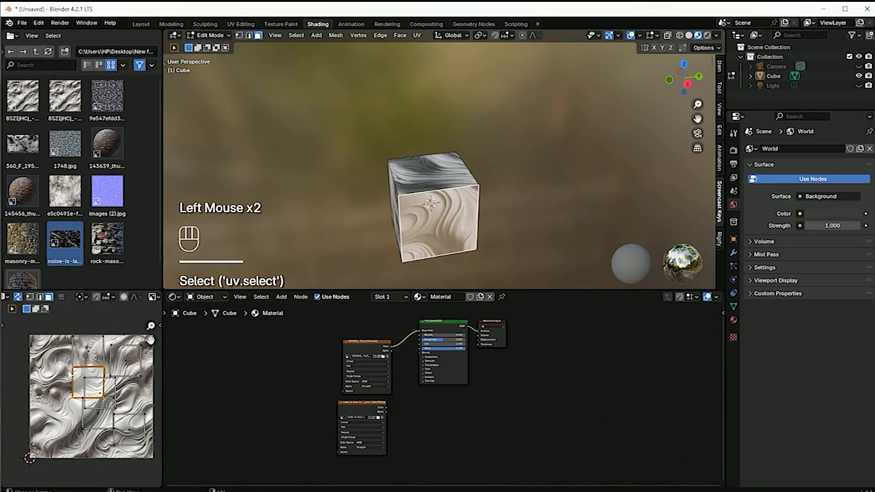
click(30, 296)
click(73, 369)
click(73, 369)
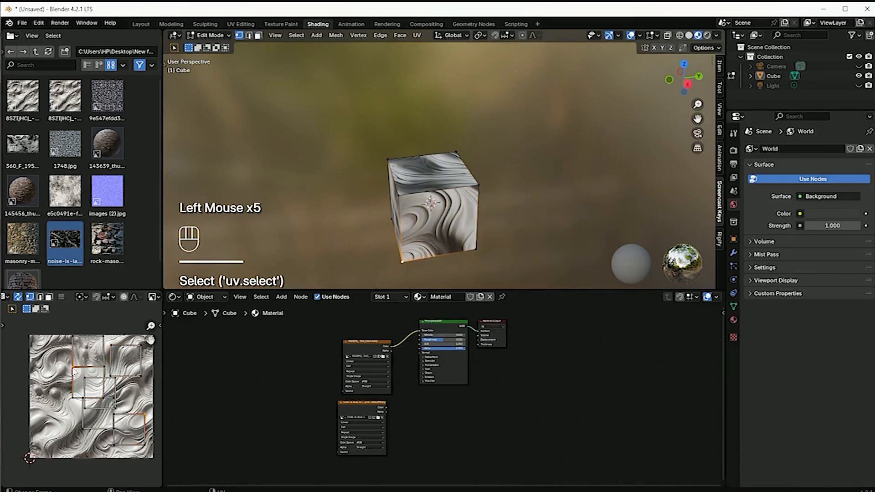
key(g)
click(72, 368)
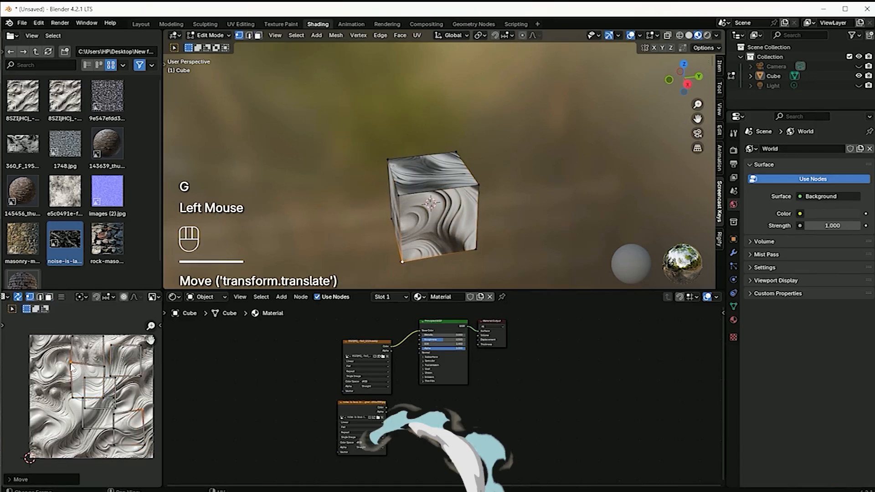
key(v)
click(71, 366)
click(70, 365)
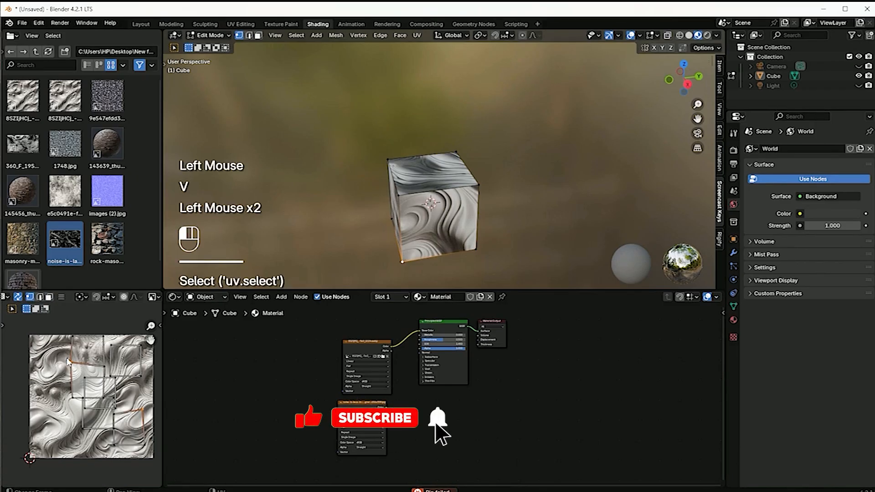
key(g)
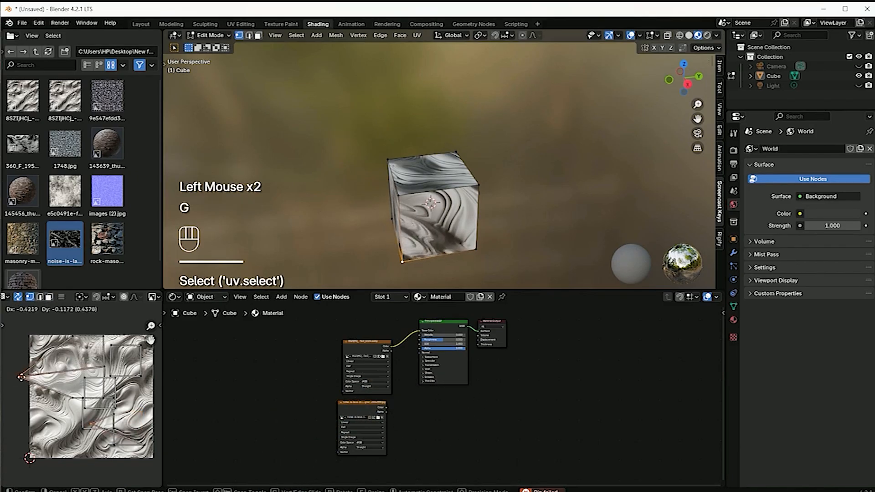
click(53, 380)
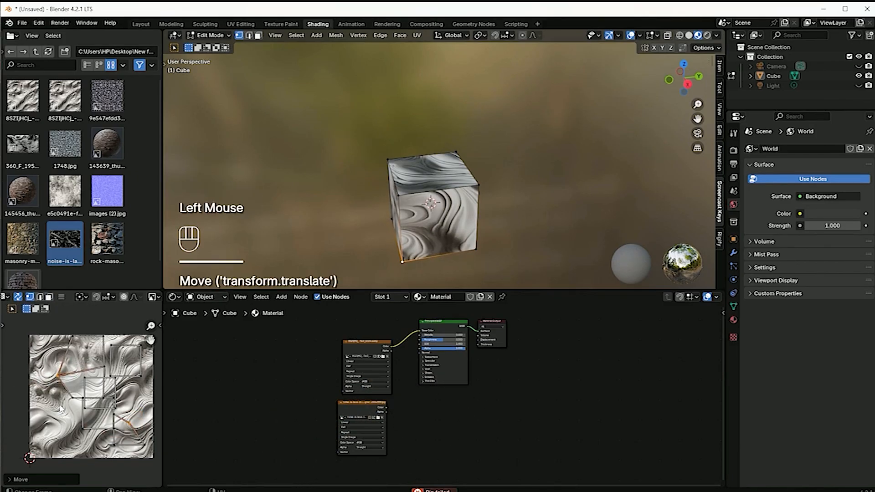
Step: Undo the vertex and face moves until the UV layout is back to its original cross arrangement
key(ctrl+z)
key(ctrl+z)
key(ctrl+z)
key(ctrl+z)
key(ctrl+z)
key(ctrl+z)
key(ctrl+z)
key(ctrl+z)
key(ctrl+z)
key(ctrl+z)
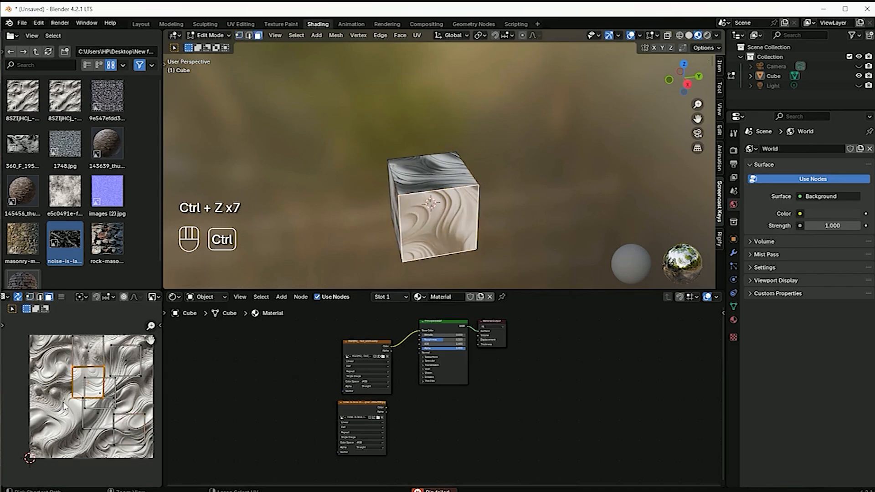
key(ctrl+z)
key(ctrl+z)
key(ctrl+z)
key(ctrl+z)
key(ctrl+z)
key(ctrl+z)
key(ctrl+z)
key(ctrl+z)
key(ctrl+z)
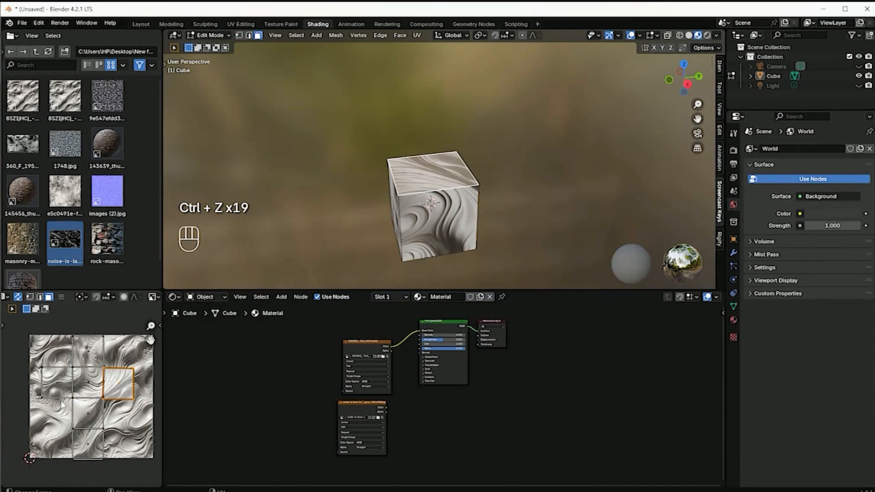
Step: Show the cube's object data properties, collapse Vertex Groups and Shape Keys, and add a second UV map
click(731, 306)
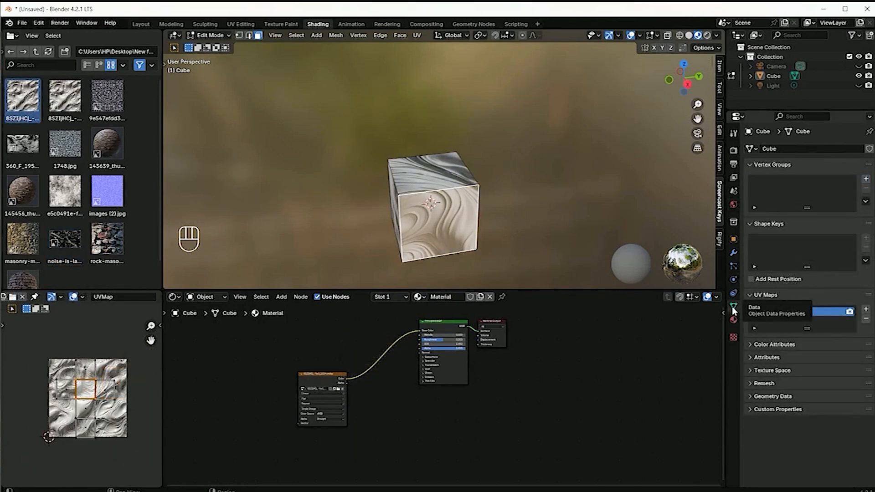
click(731, 306)
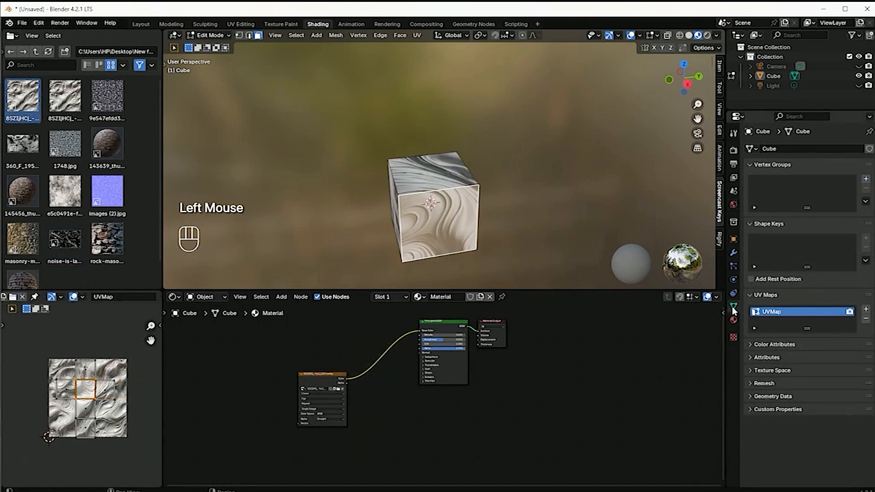
click(748, 165)
click(747, 176)
click(749, 192)
click(749, 193)
click(865, 204)
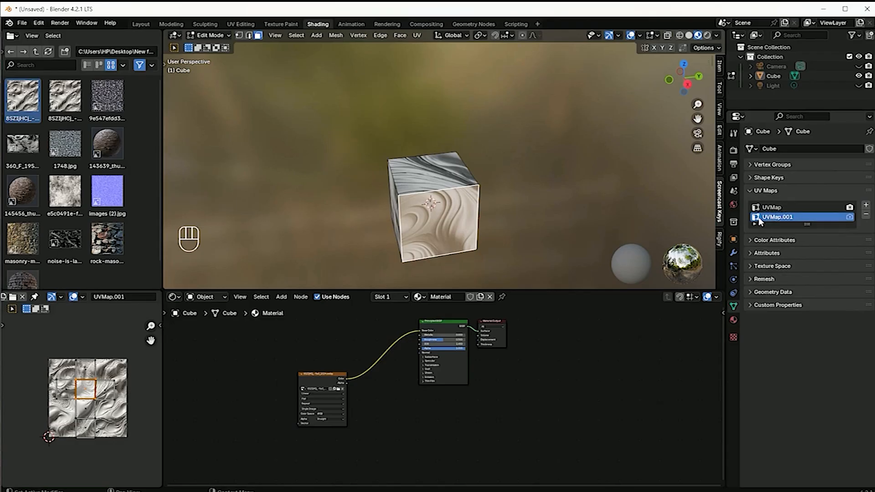
Step: Deselect the UV face, switch the active map to UVMap and back to UVMap.001, and set UVMap.001 for rendering
click(50, 319)
scroll(56, 294, up, 2)
scroll(58, 296, down, 4)
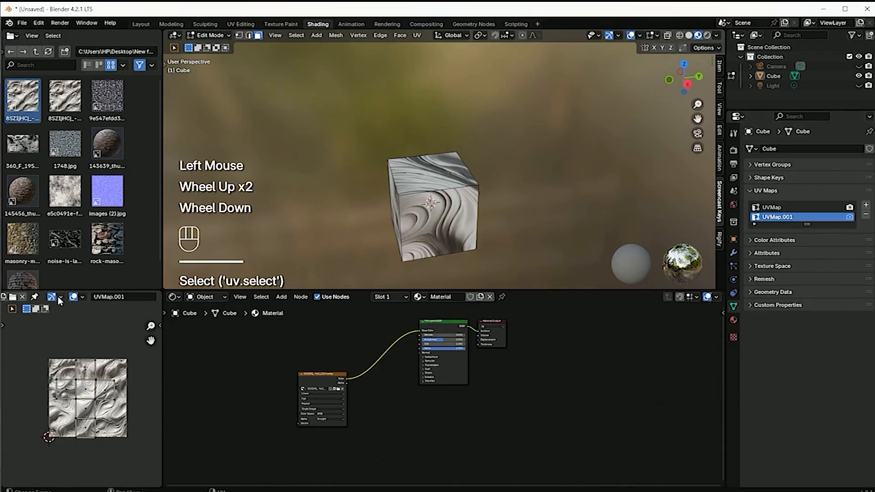
click(91, 296)
click(83, 311)
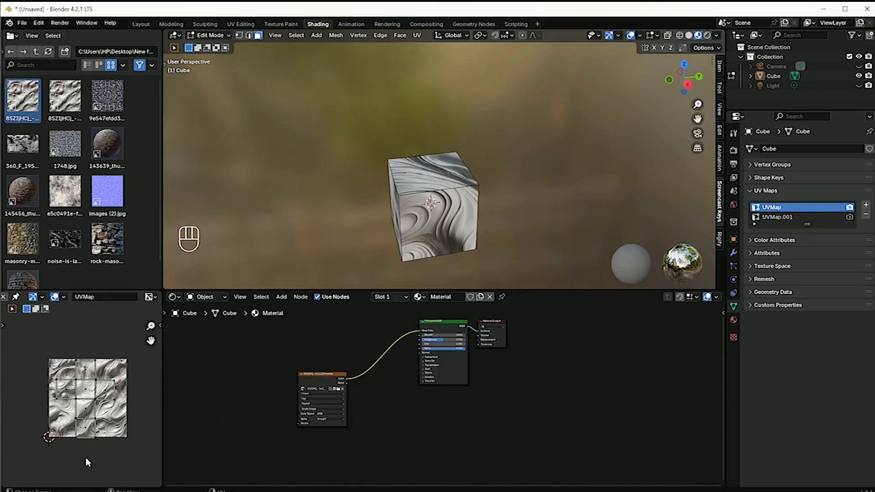
click(100, 299)
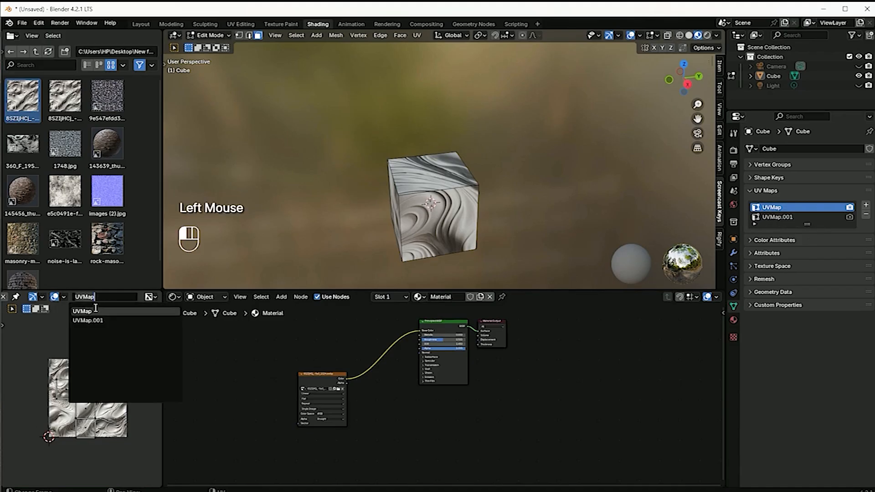
click(89, 318)
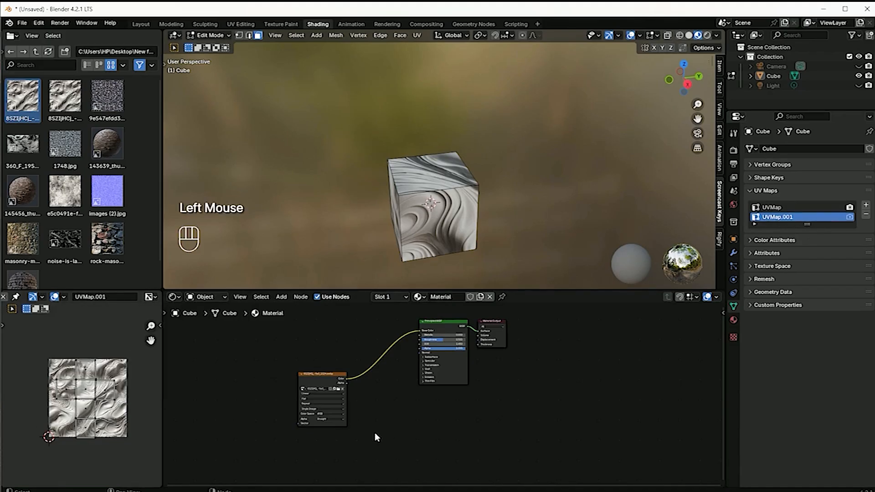
double_click(850, 218)
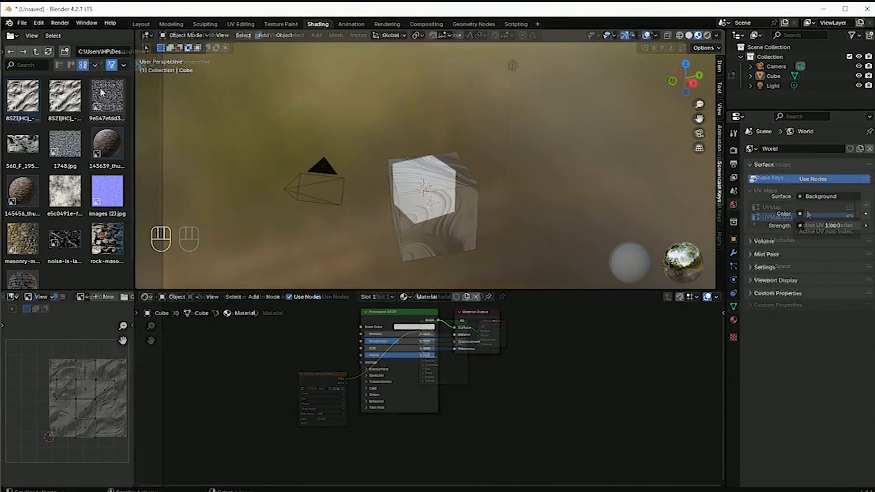
Step: Add the 9e547efdd3 stone image as a texture node, select the cube, and change the Image Editor to a UV Editor
drag(108, 98, 277, 388)
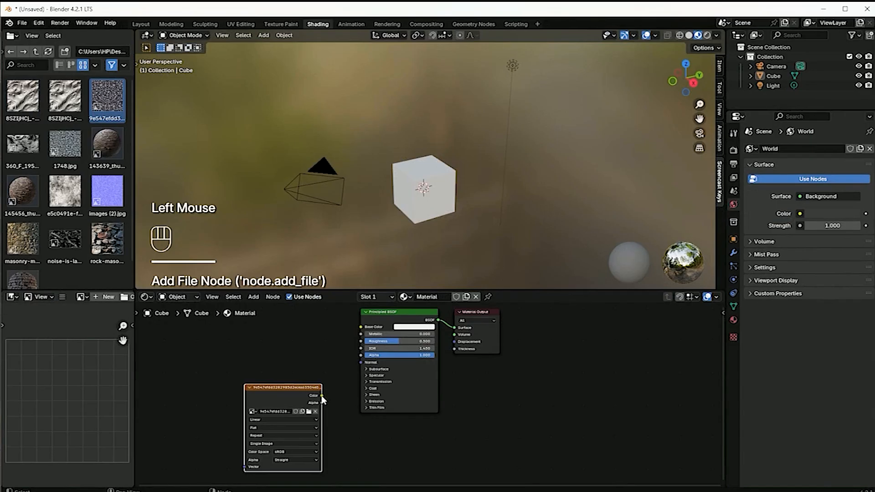
click(415, 199)
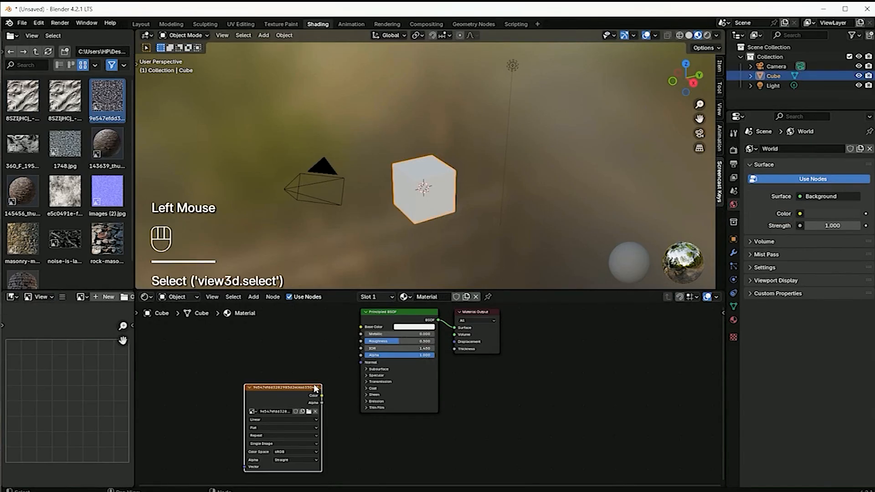
click(12, 297)
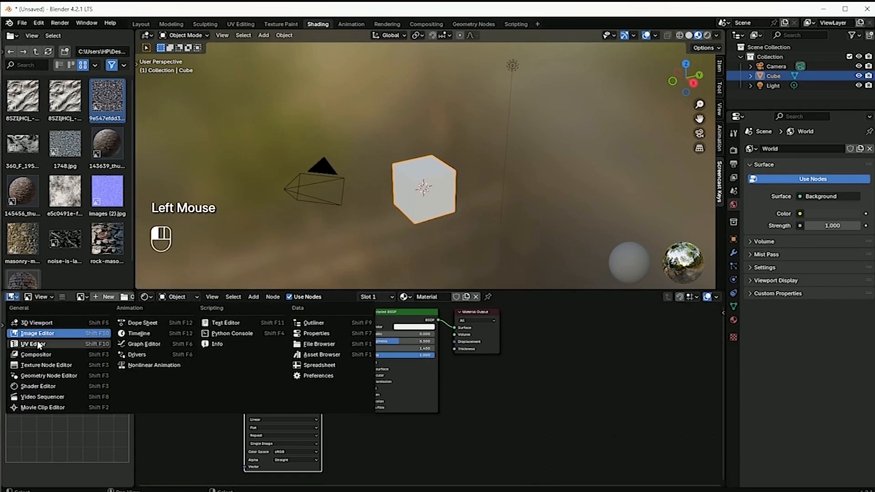
click(37, 345)
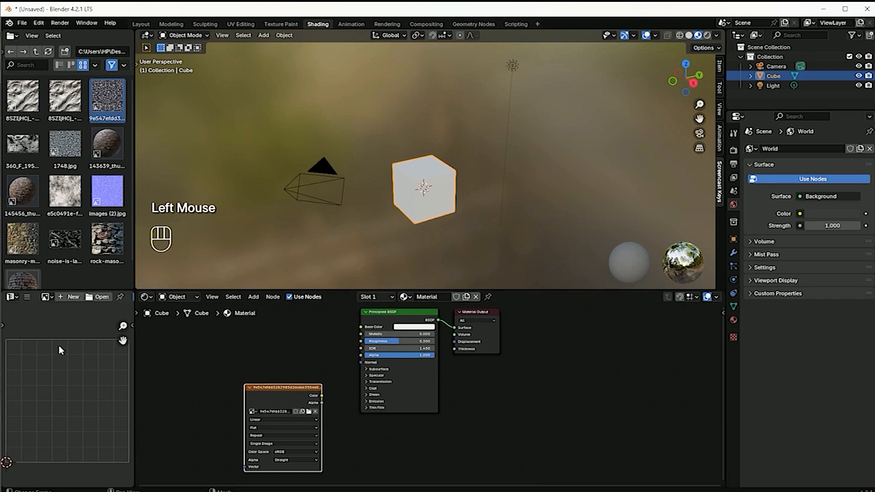
click(12, 297)
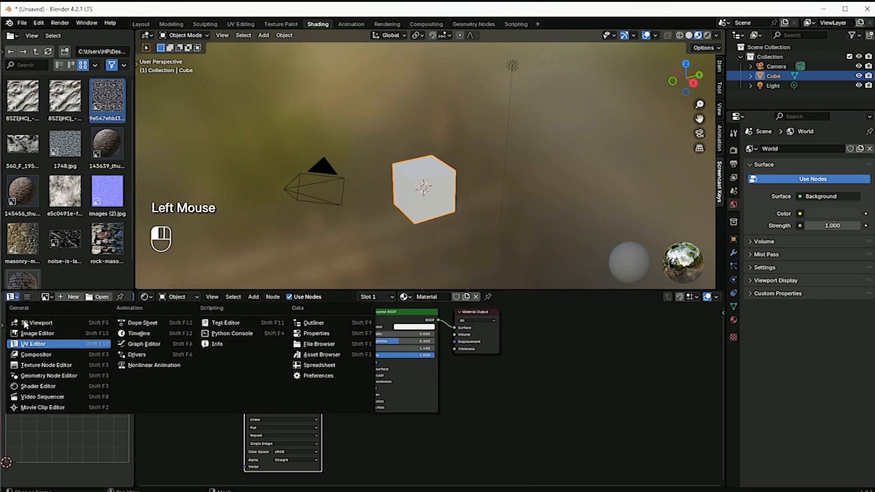
click(31, 344)
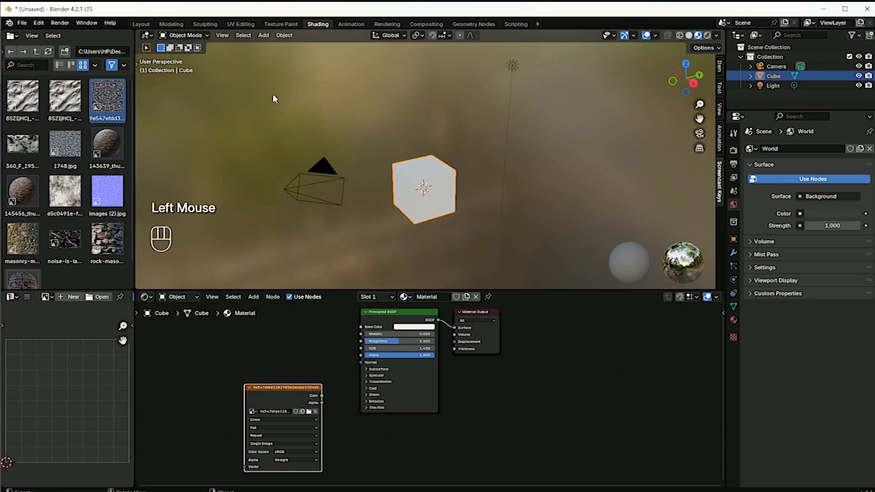
Step: Put the cube in Edit Mode and move the stone image texture node slightly upward
click(182, 35)
click(180, 55)
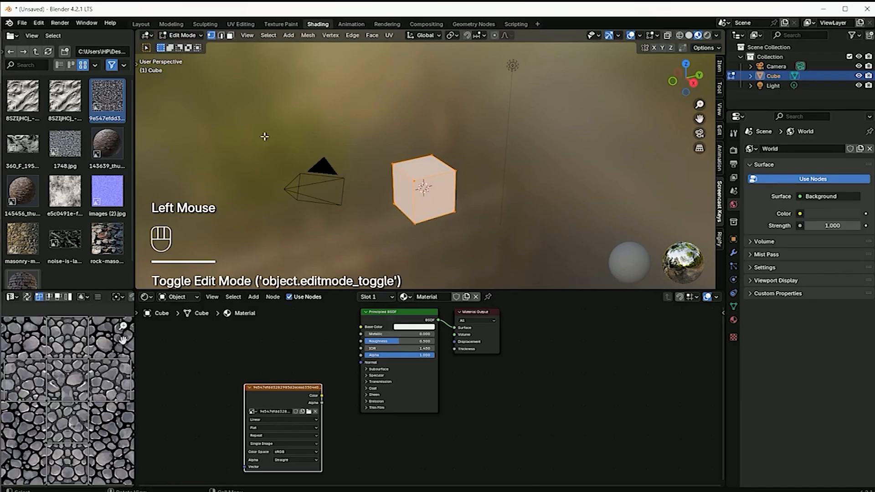
scroll(83, 378, down, 2)
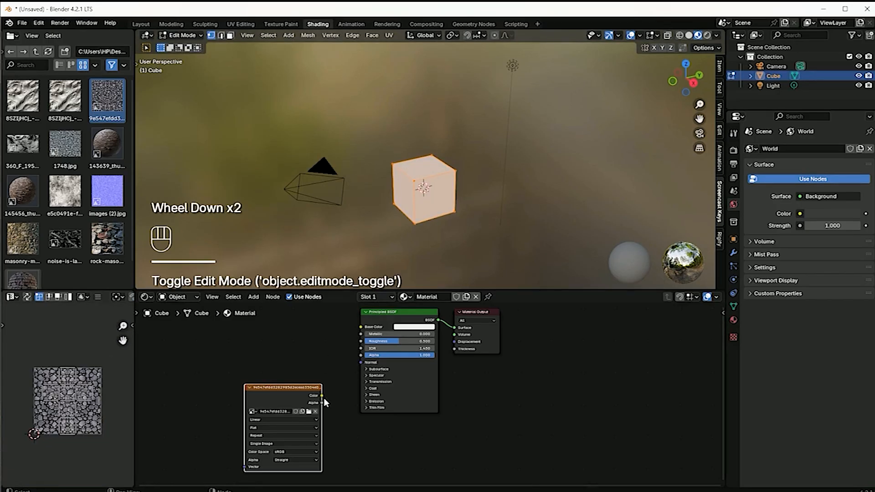
drag(297, 389, 296, 369)
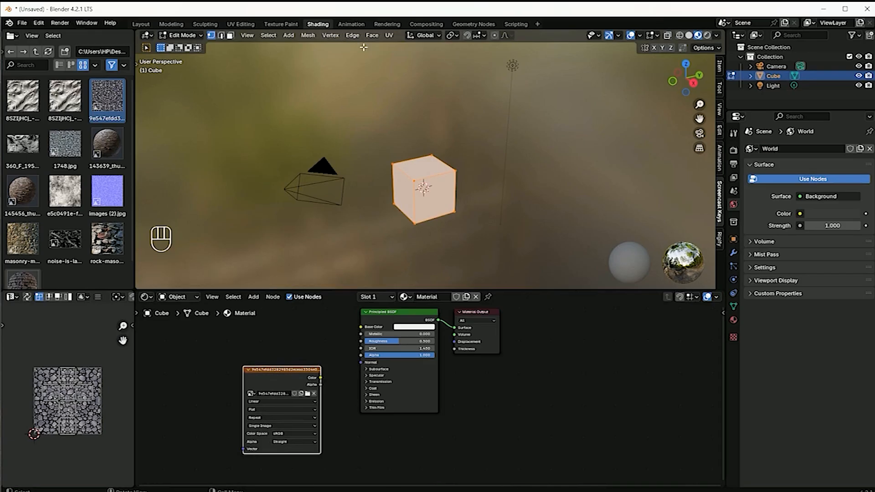
Step: Try the Unwrap operation on the whole cube mesh and undo it
click(390, 35)
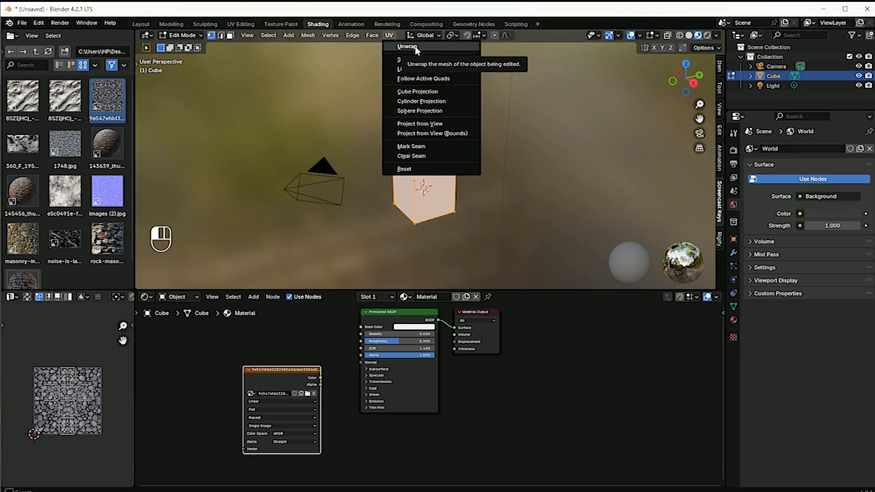
click(428, 67)
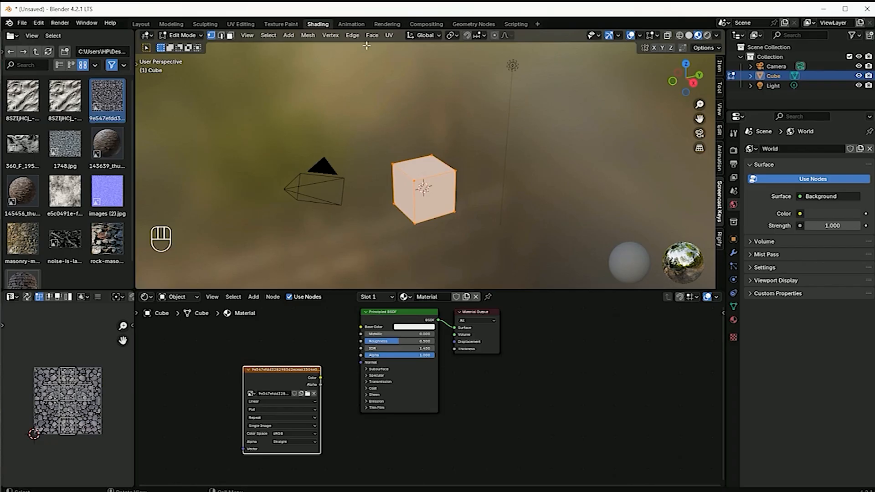
click(389, 36)
click(417, 47)
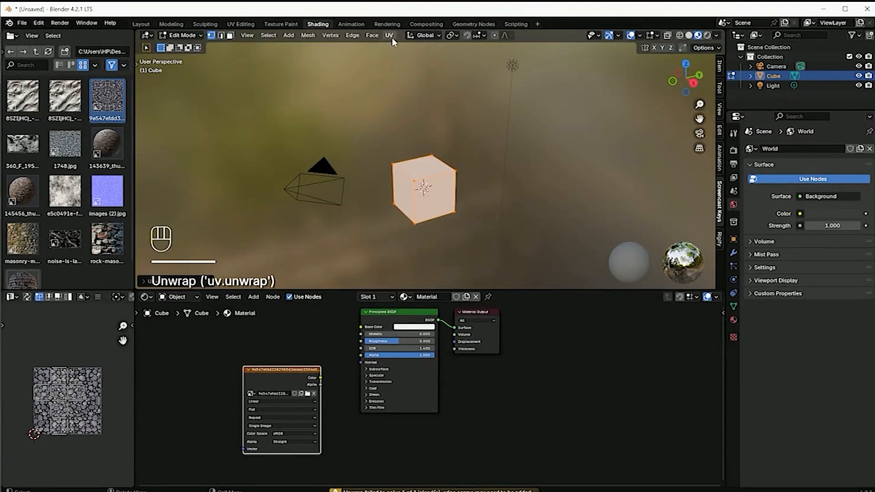
key(ctrl+z)
Step: Unwrap the whole cube with Smart UV Project at a 66° angle limit, scaled margin method and zero island margin
key(u)
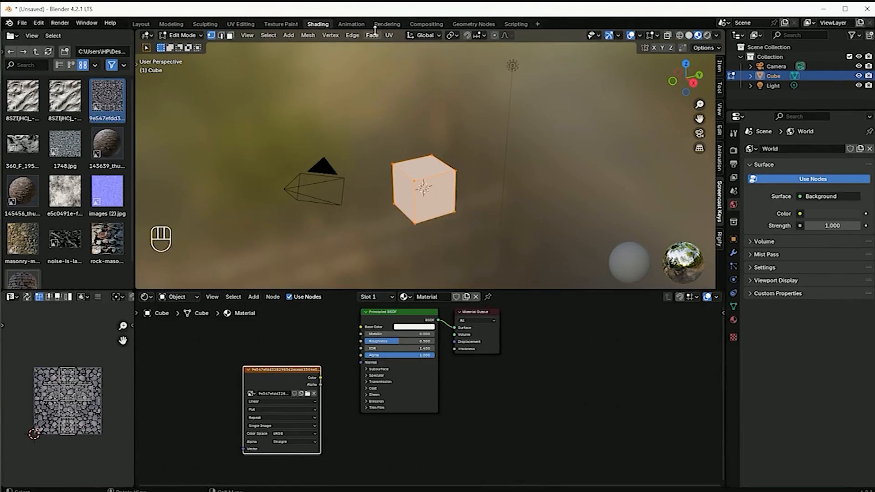
click(388, 36)
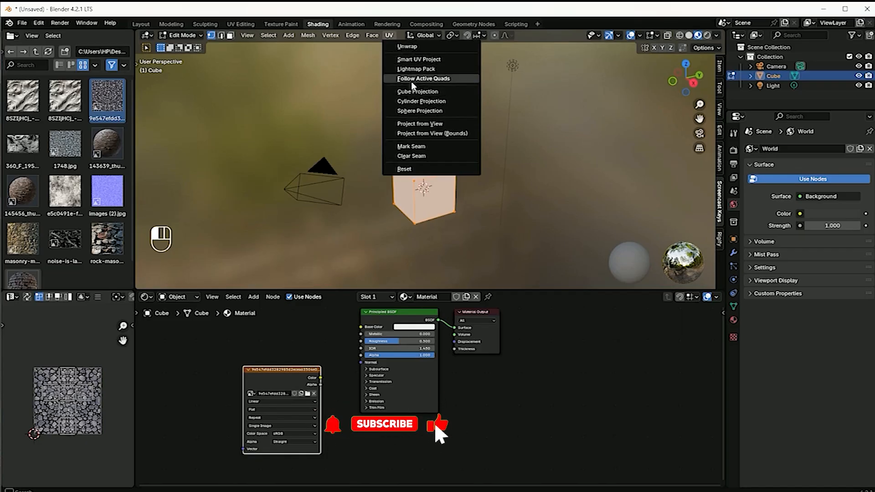
click(419, 59)
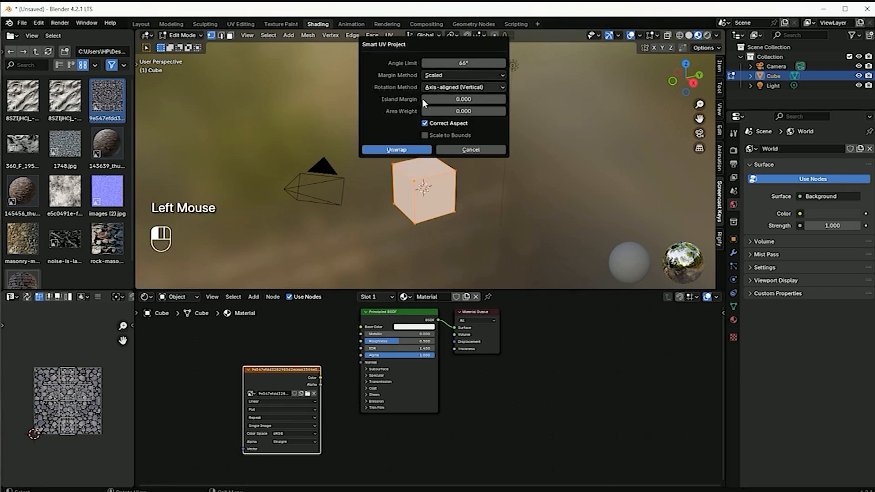
click(396, 150)
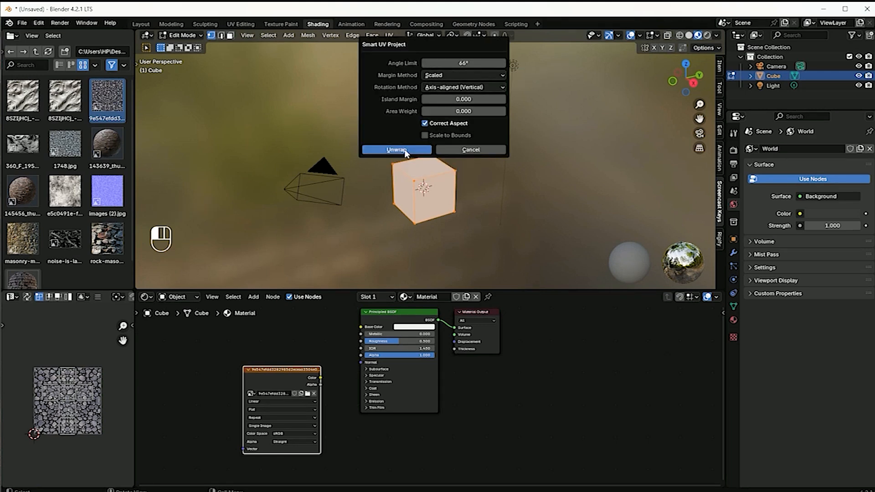
scroll(423, 232, up, 2)
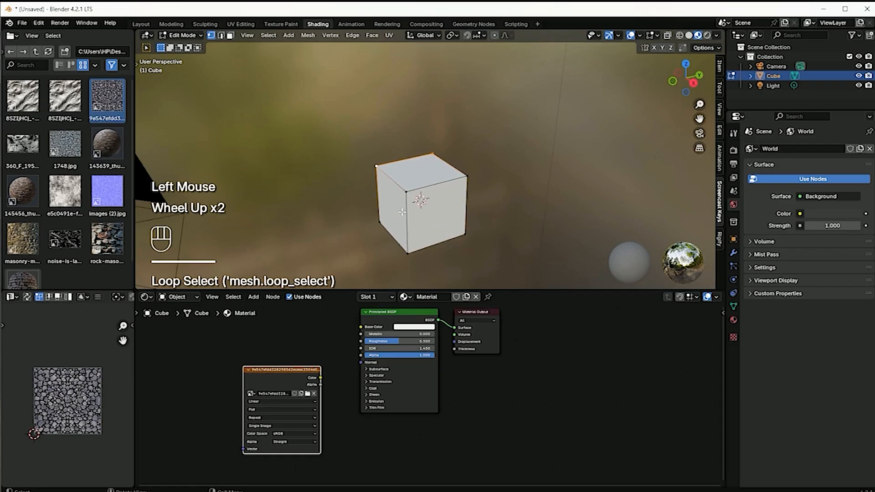
scroll(60, 414, up, 2)
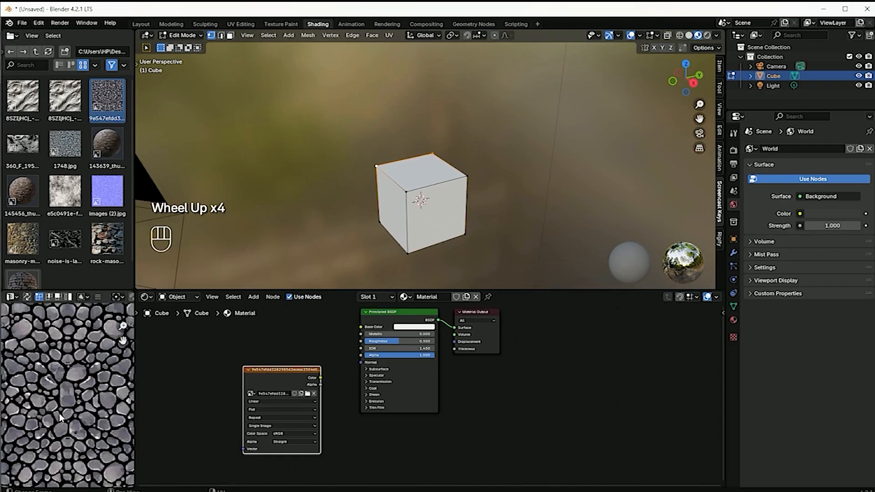
scroll(63, 413, down, 2)
scroll(43, 446, up, 1)
scroll(62, 433, down, 2)
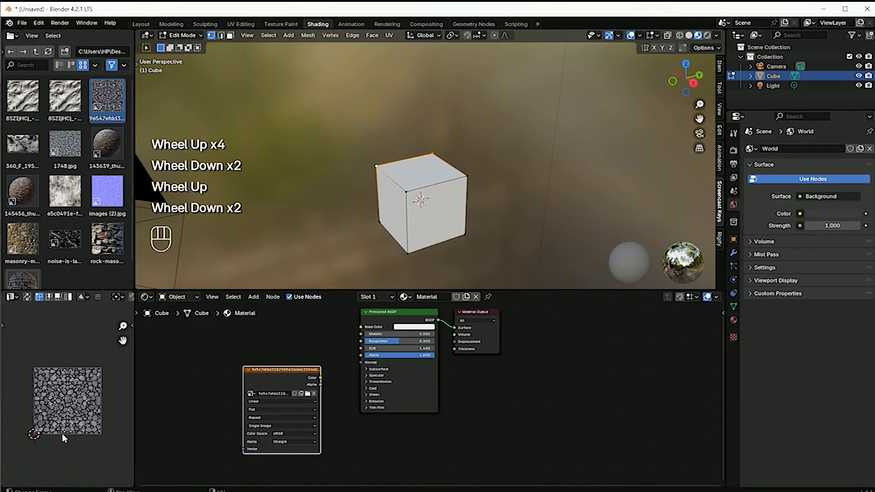
Step: Switch to face selection, examine the UV placement of individual cube faces and a face loop, and select the whole mesh
click(218, 48)
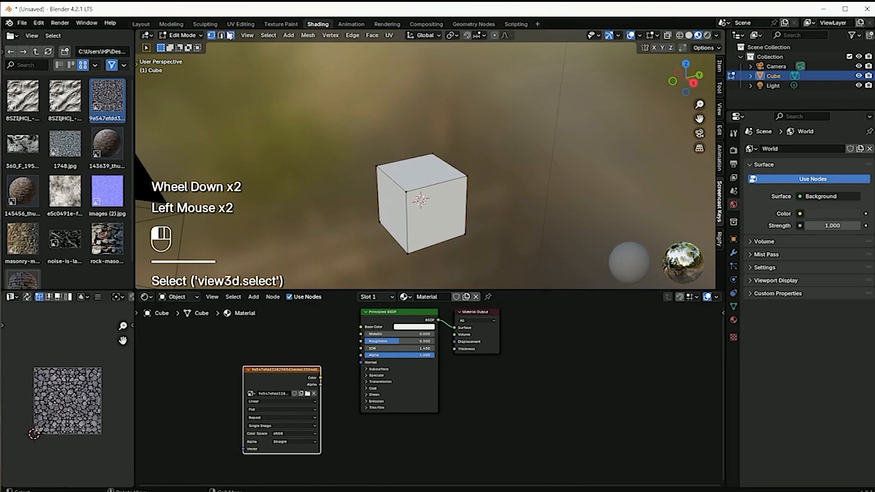
click(230, 35)
click(453, 211)
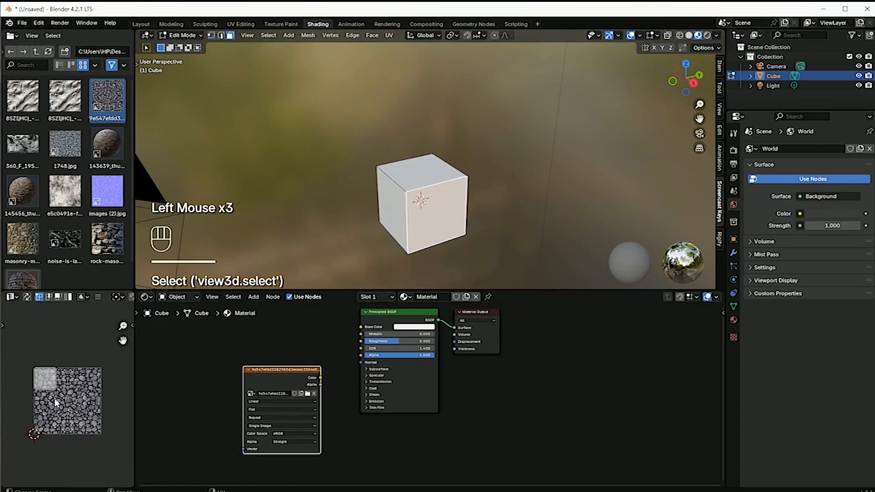
click(384, 213)
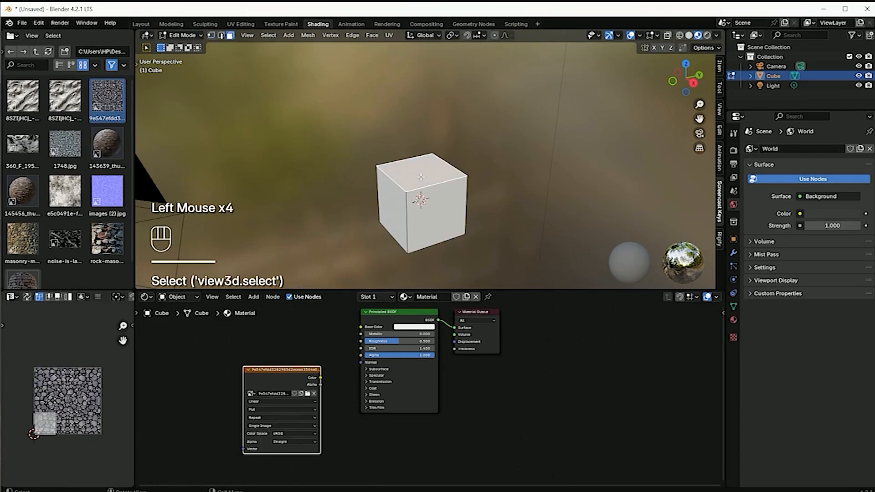
alt+click(397, 212)
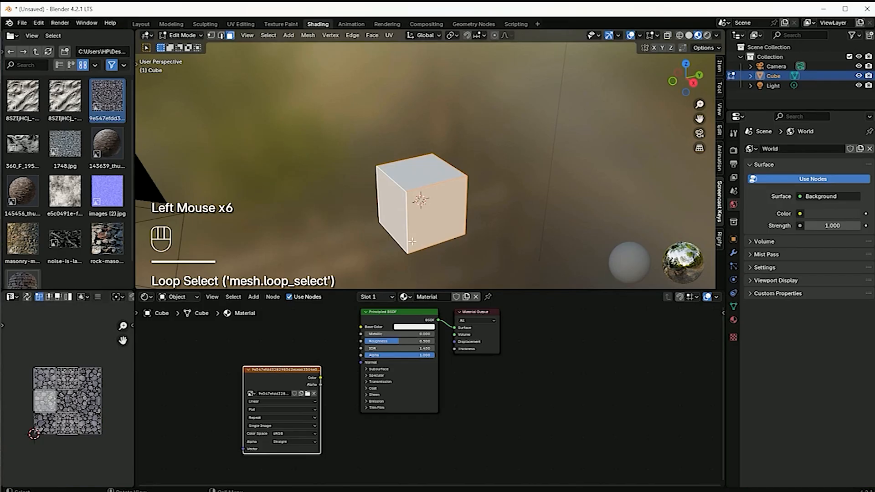
key(a)
key(a)
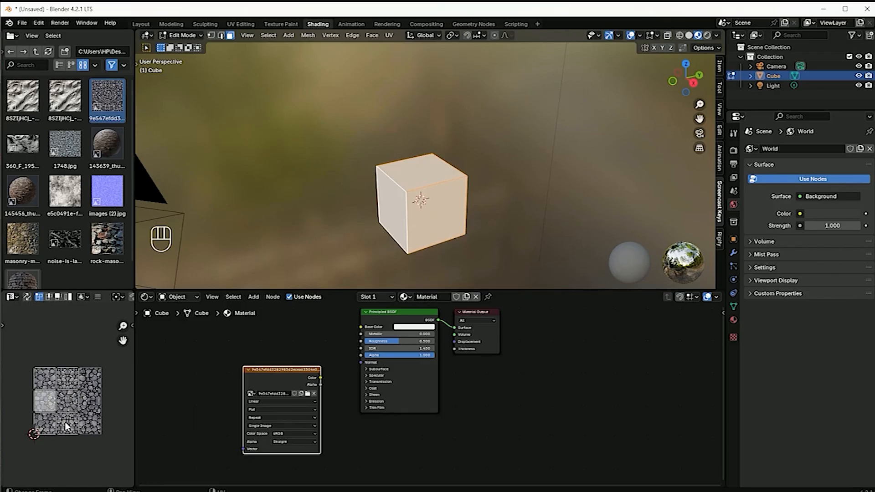
Step: Undo the face selections and the Smart UV Project unwrap, leaving the whole cube mesh selected
click(389, 36)
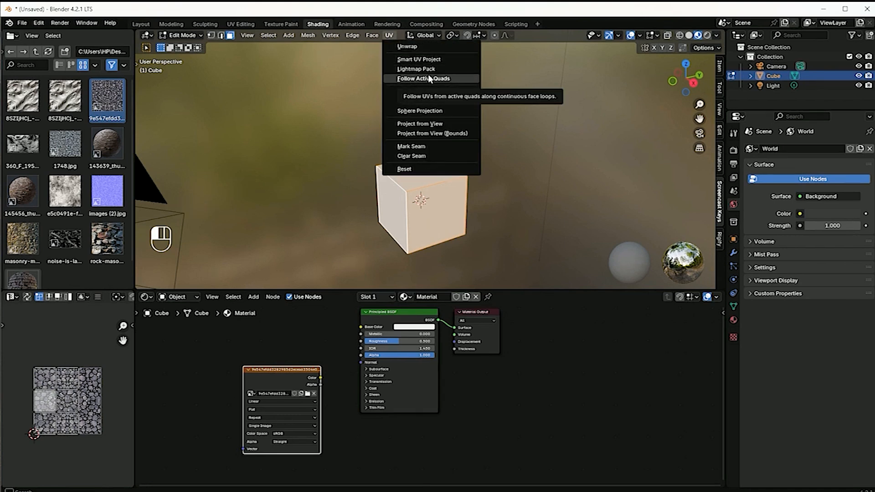
key(ctrl+z)
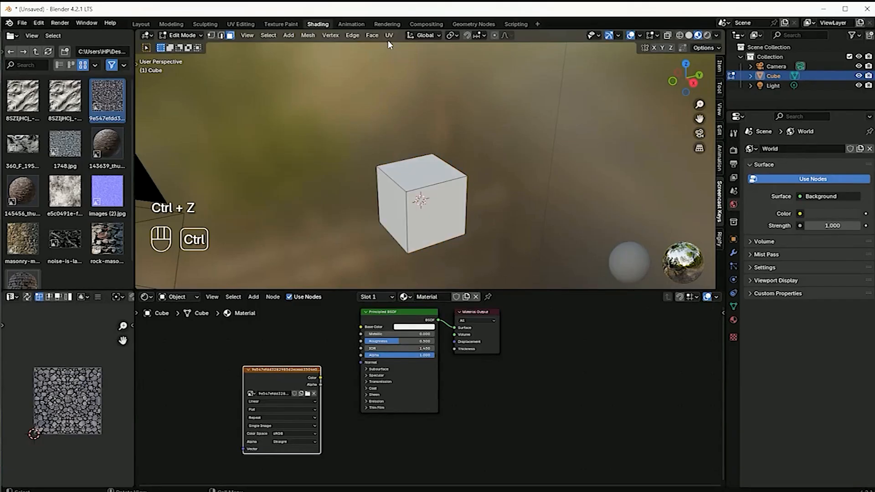
key(ctrl+z)
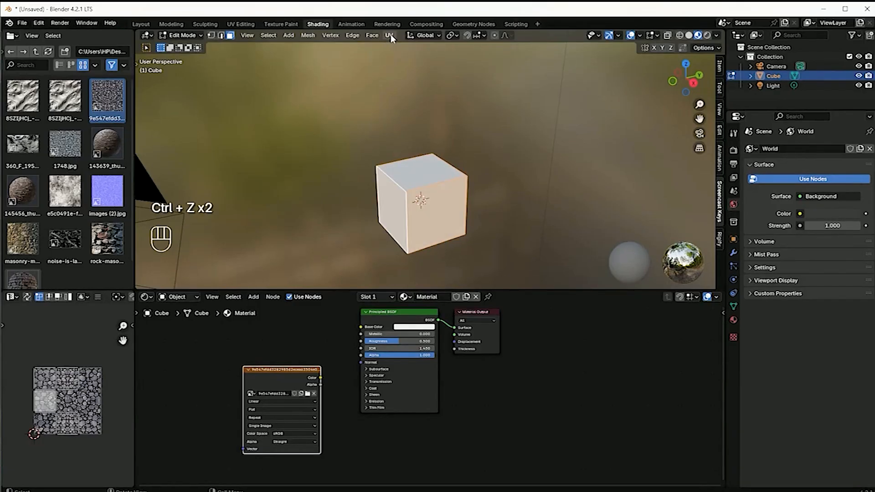
key(ctrl+z)
key(ctrl+z)
key(ctrl+z)
key(ctrl+z)
key(ctrl+z)
key(a)
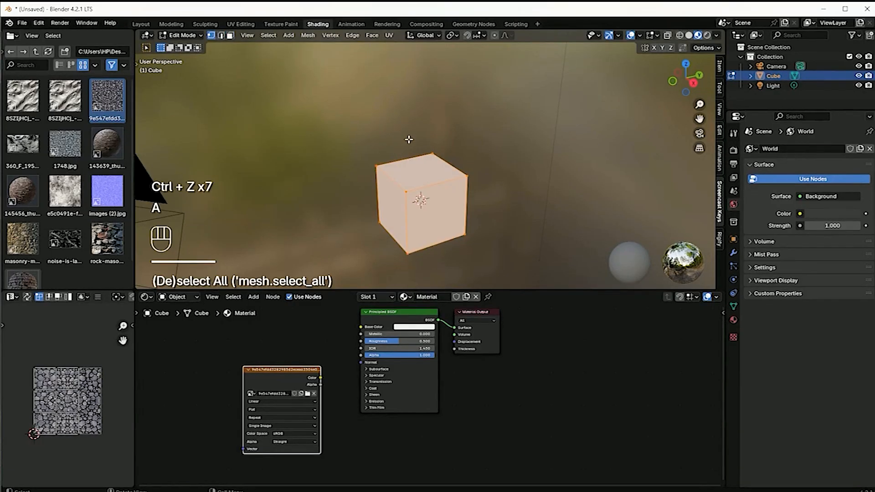
key(ctrl+z)
key(ctrl+z)
key(ctrl+z)
key(ctrl+z)
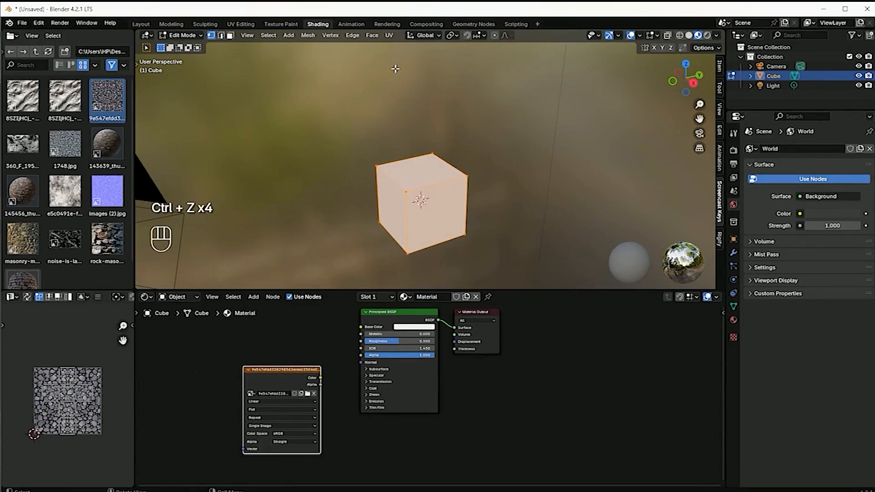
Step: Try Cube Projection on the whole cube, examine the resulting UV layout, and undo it
click(386, 34)
click(386, 33)
click(386, 34)
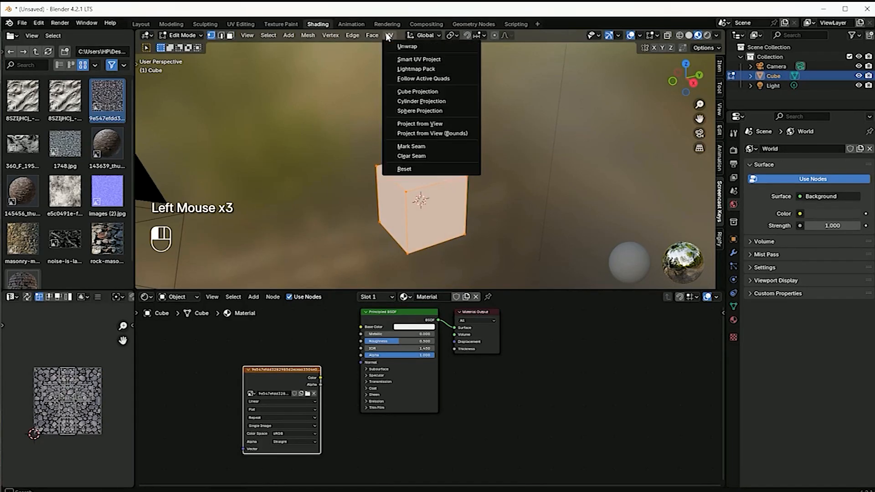
click(430, 93)
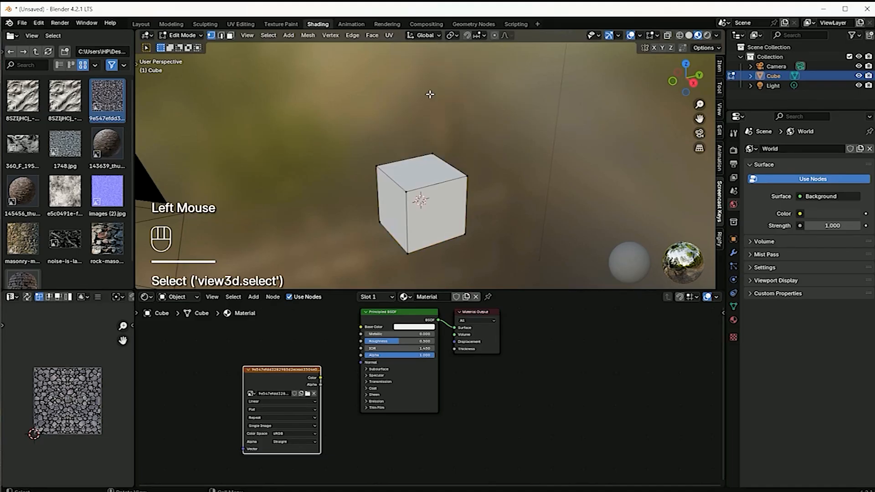
key(a)
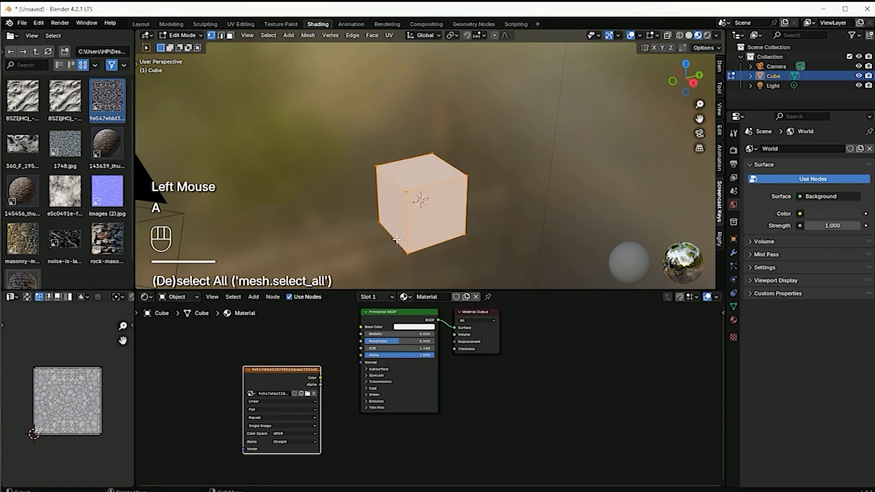
scroll(68, 418, up, 2)
scroll(66, 420, down, 1)
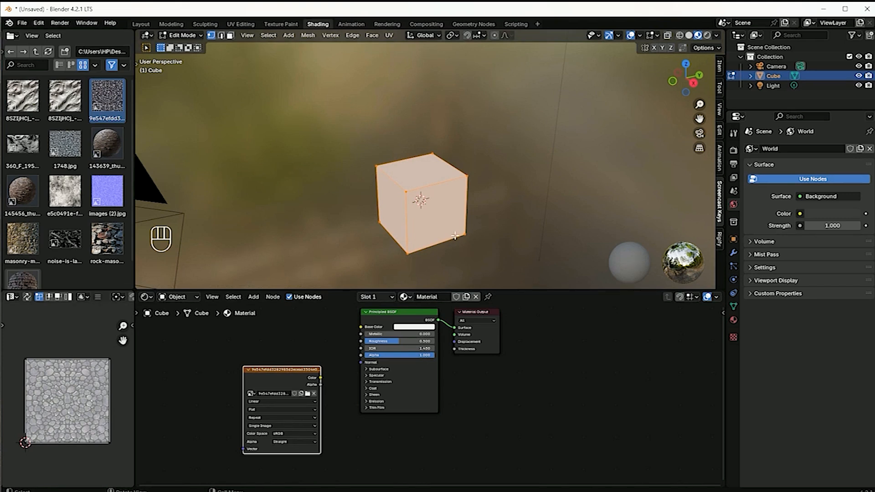
key(ctrl+z)
Step: Connect the stone image texture's Color output to the Principled BSDF's Base Color, and undo the preceding UV and selection edits
drag(319, 378, 360, 327)
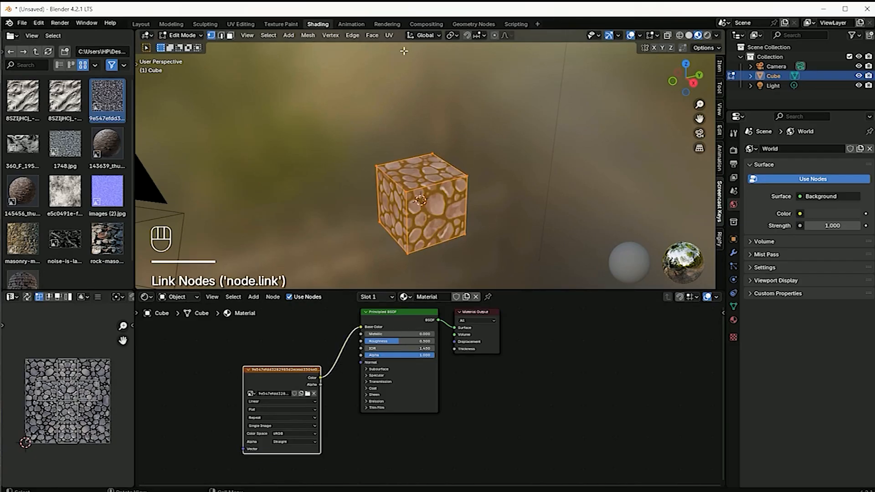
key(ctrl+z)
key(ctrl+z)
key(ctrl+z)
key(ctrl+z)
key(ctrl+z)
key(ctrl+z)
key(ctrl+z)
key(ctrl+z)
key(ctrl+z)
key(ctrl+z)
key(ctrl+z)
key(ctrl+z)
key(ctrl+z)
key(ctrl+z)
key(ctrl+z)
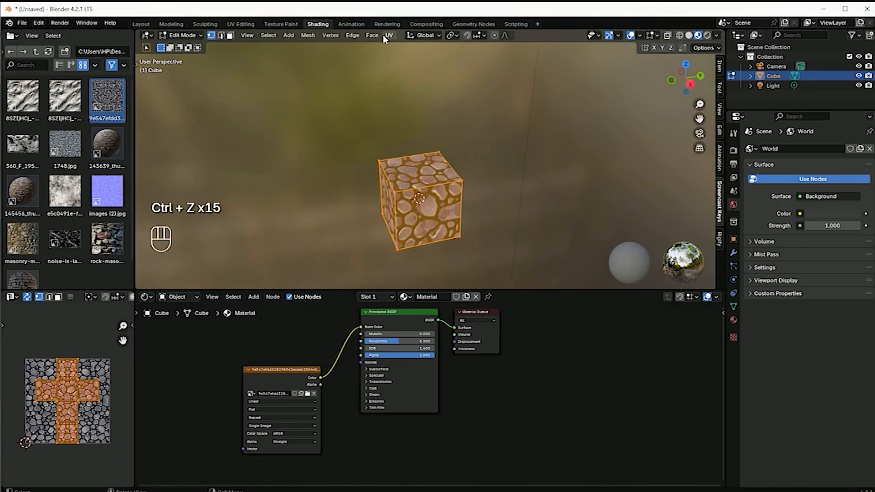
Step: Apply Cube Projection to the stone-textured cube and examine the mapping on its other sides
click(384, 36)
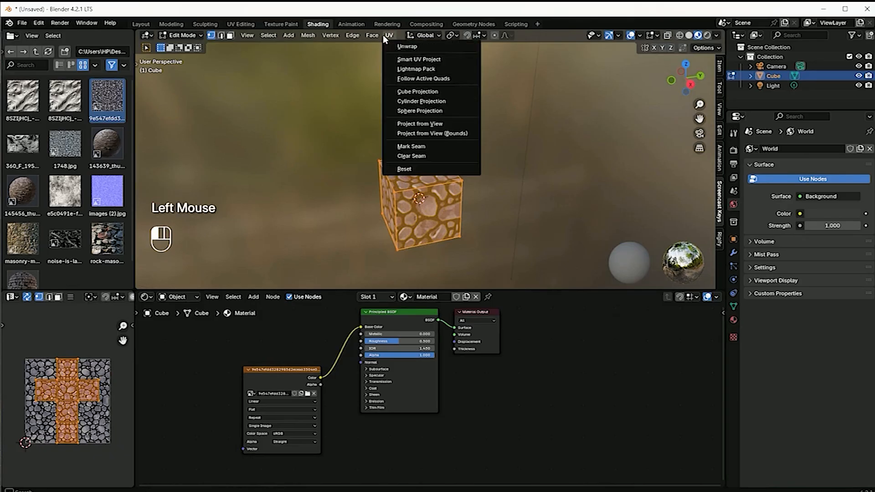
click(415, 92)
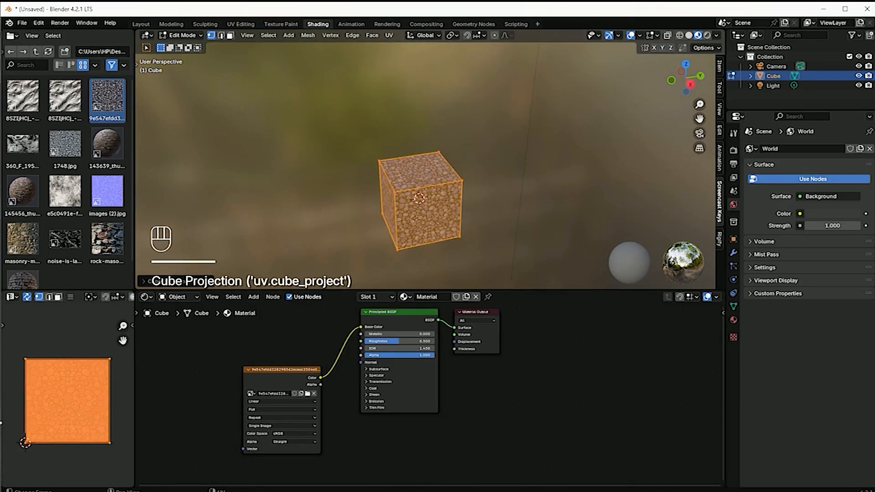
middle_drag(378, 255, 521, 225)
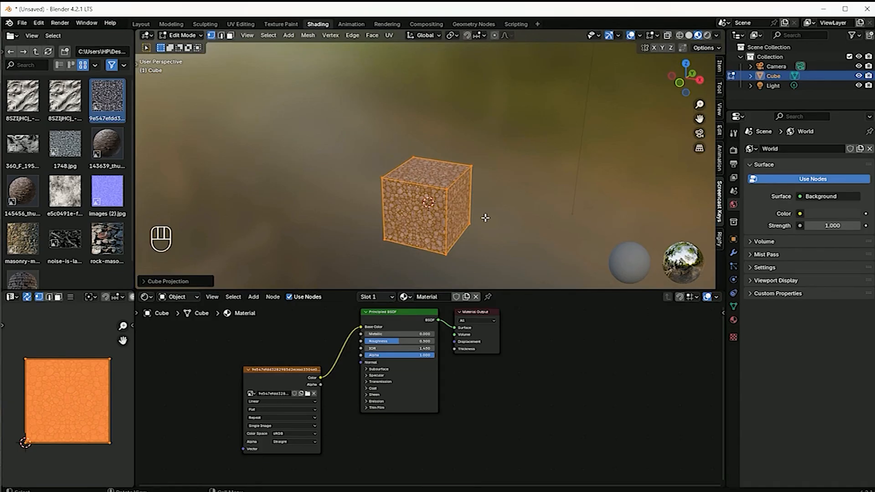
Step: Try Project from View (Bounds) on the whole cube, examine the projected UVs, and undo it
click(388, 35)
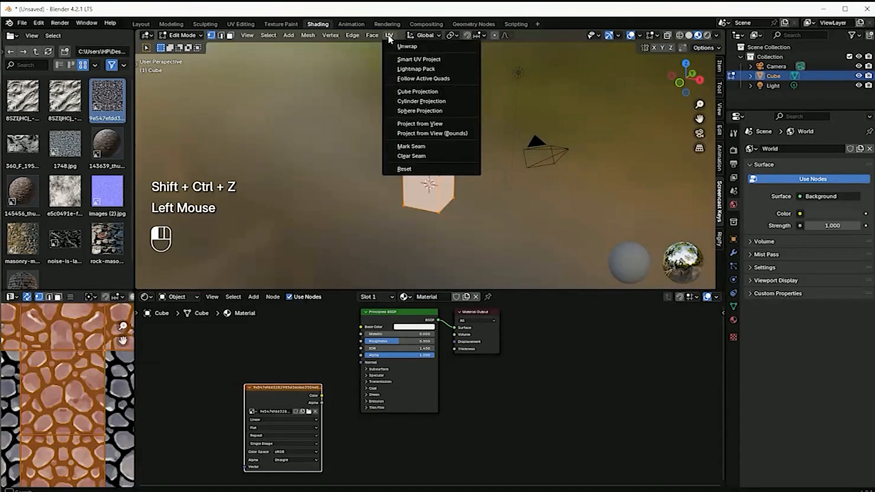
click(415, 135)
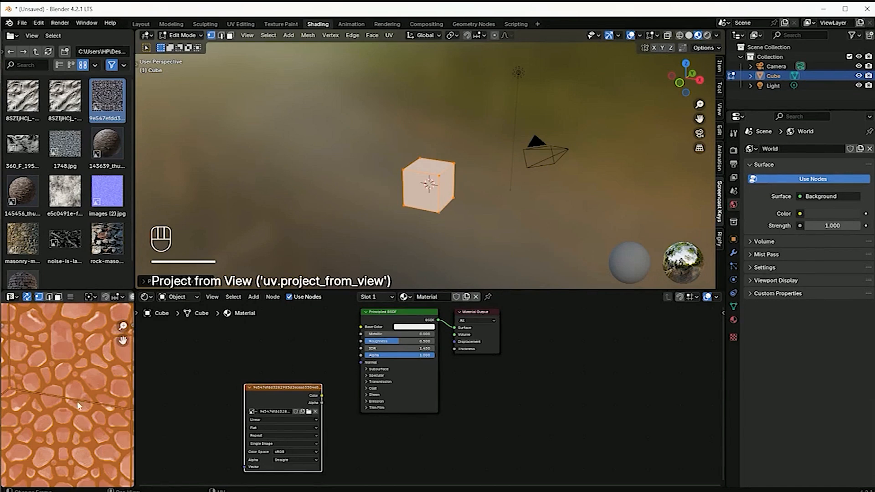
scroll(77, 404, down, 3)
scroll(76, 405, up, 1)
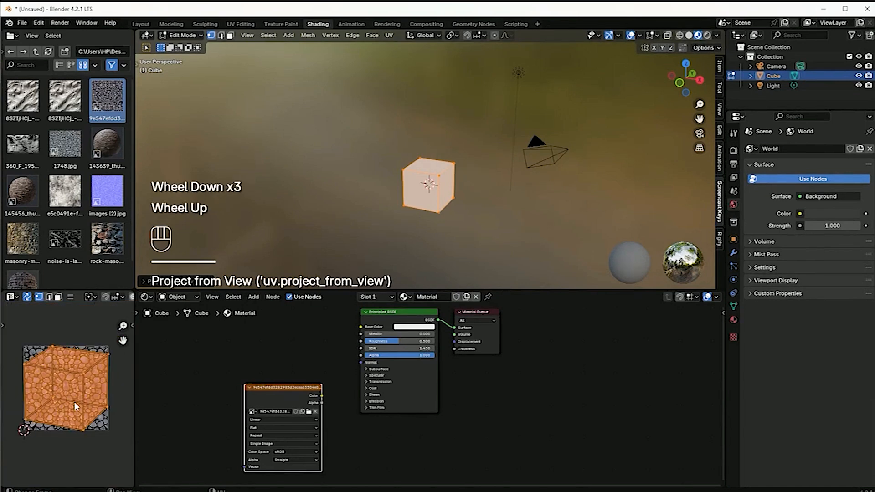
key(ctrl+z)
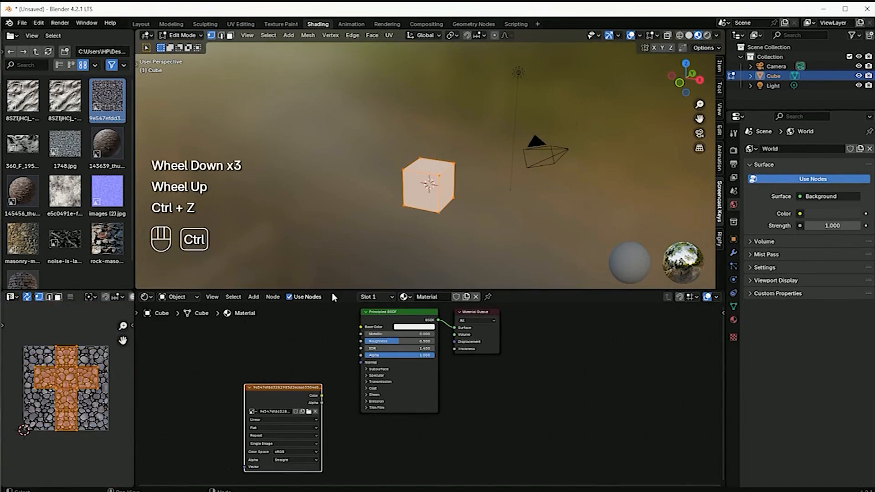
Step: Try Project from View without bounds on the whole cube and undo it
click(390, 35)
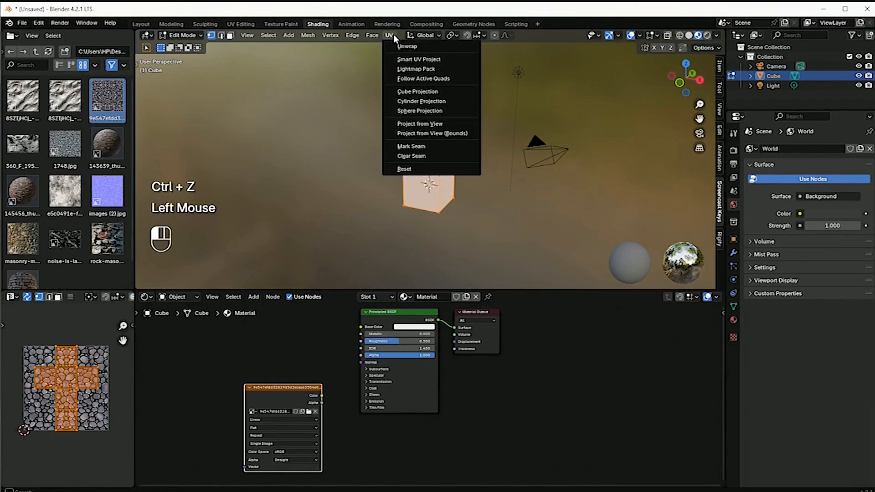
click(415, 127)
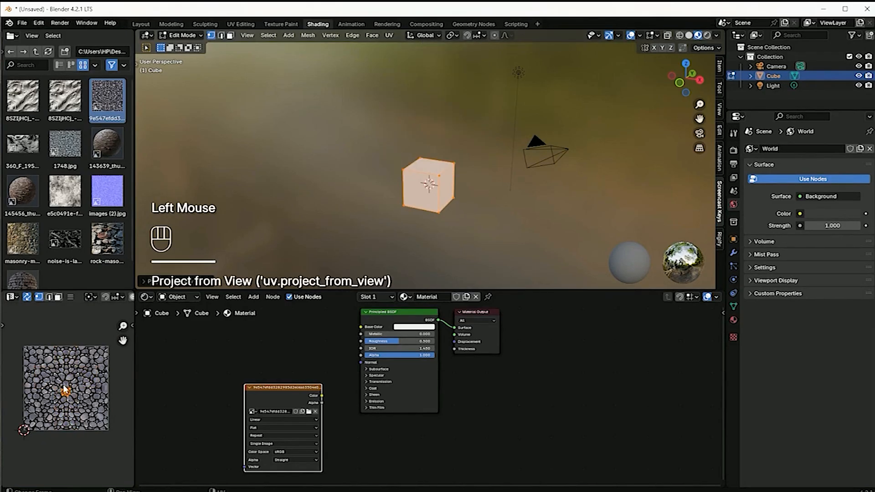
key(ctrl+z)
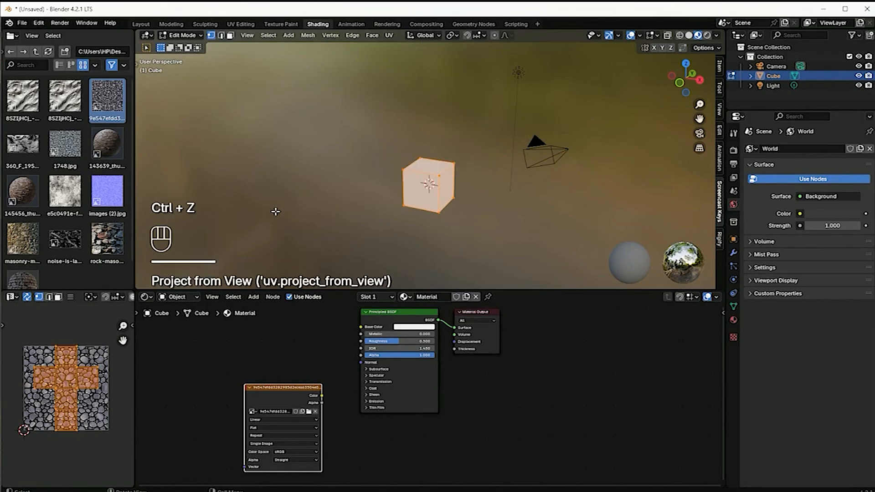
Step: Project the whole cube's UVs from the current view using Project from View (Bounds)
click(389, 35)
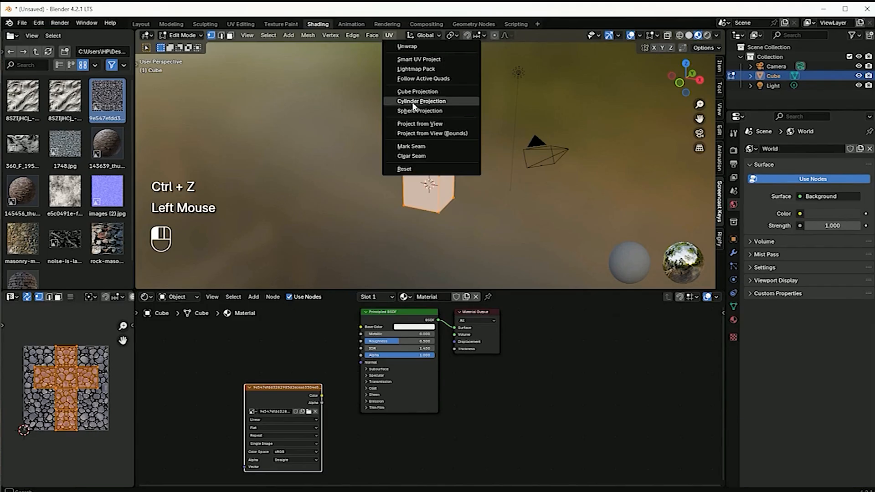
click(426, 132)
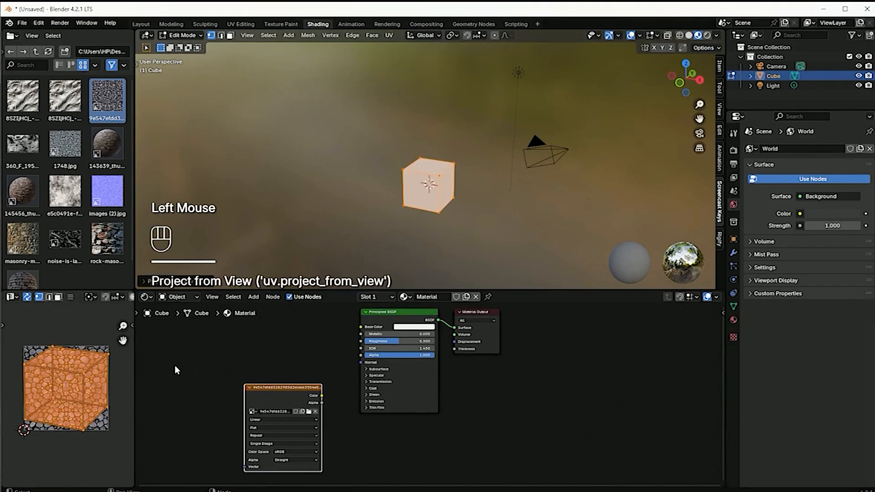
Step: Try the stone image's Color output on Base Color, and undo the link and the bounded view projection
drag(322, 395, 360, 327)
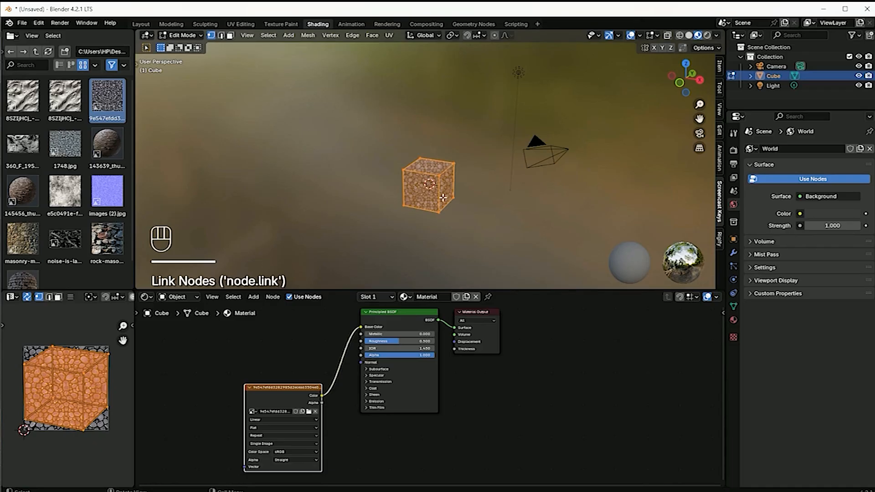
key(ctrl+z)
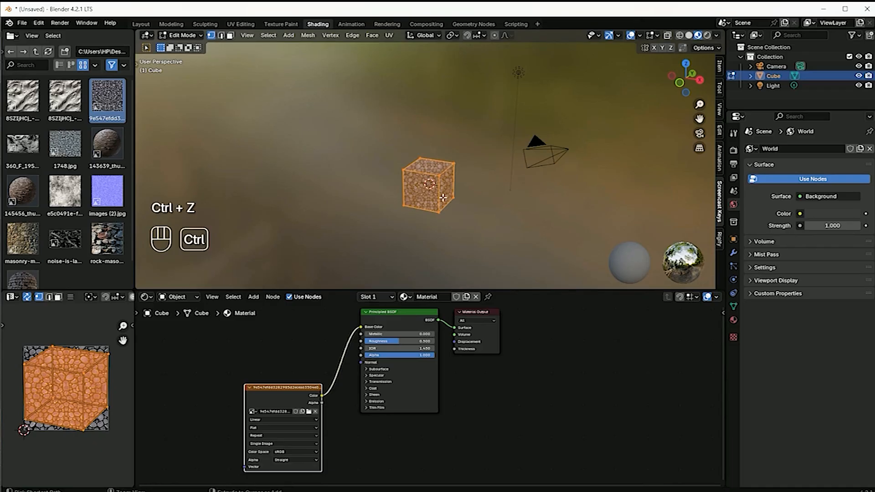
key(ctrl+z)
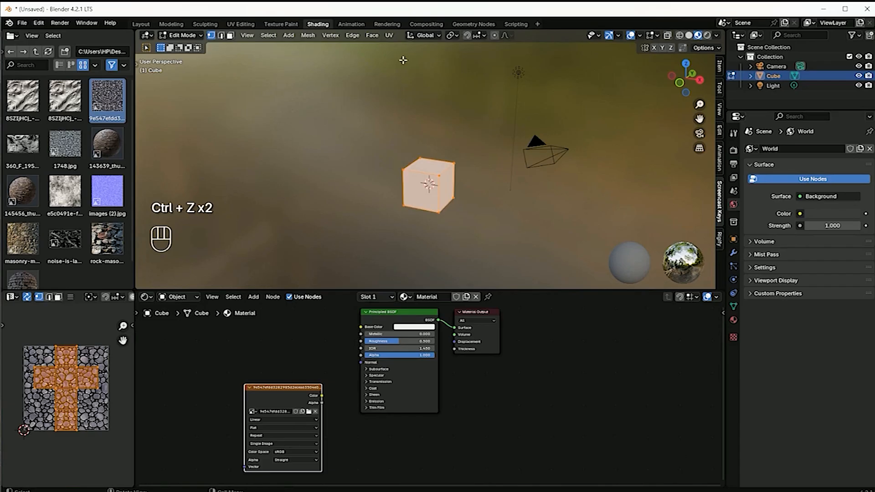
Step: Apply Project from View without bounds to the whole cube and connect the stone image's Color output to Base Color
click(388, 35)
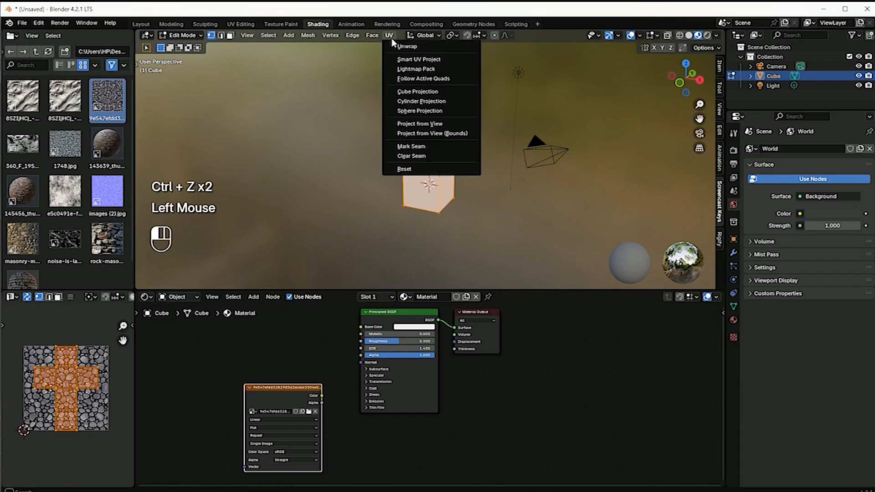
click(408, 125)
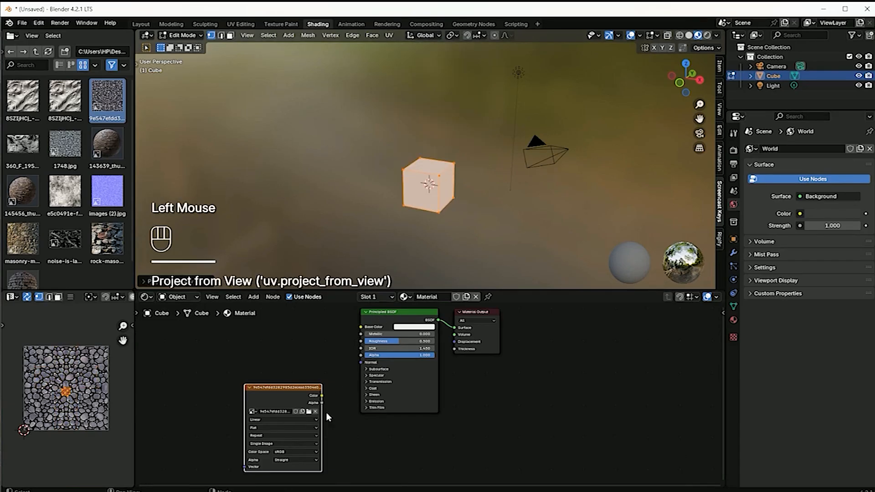
drag(321, 395, 360, 326)
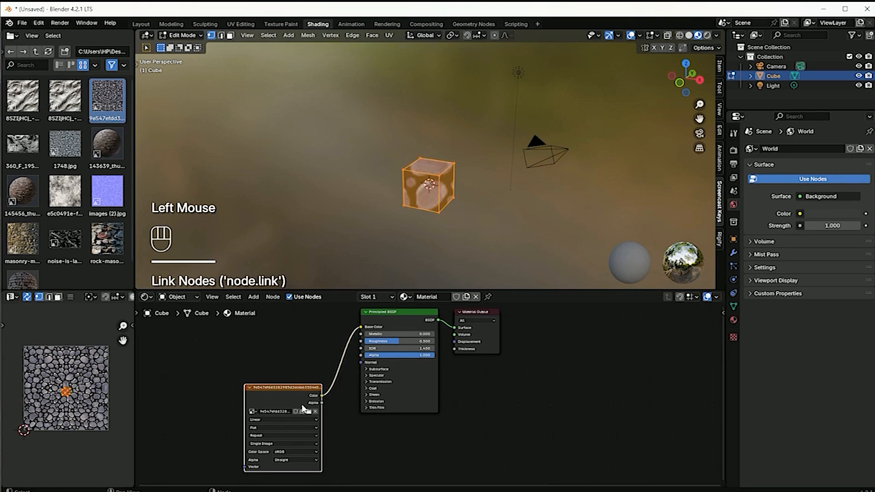
Step: Reproject the whole cube's UVs from the current view using Project from View (Bounds)
click(389, 36)
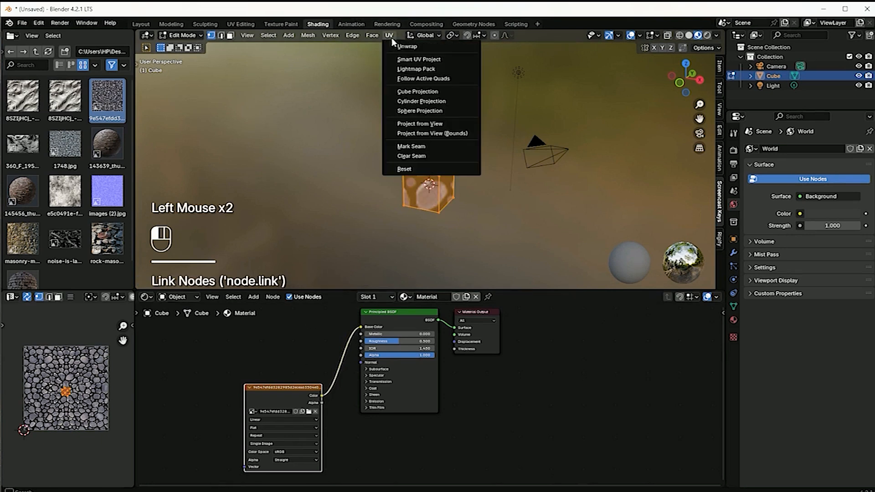
click(414, 136)
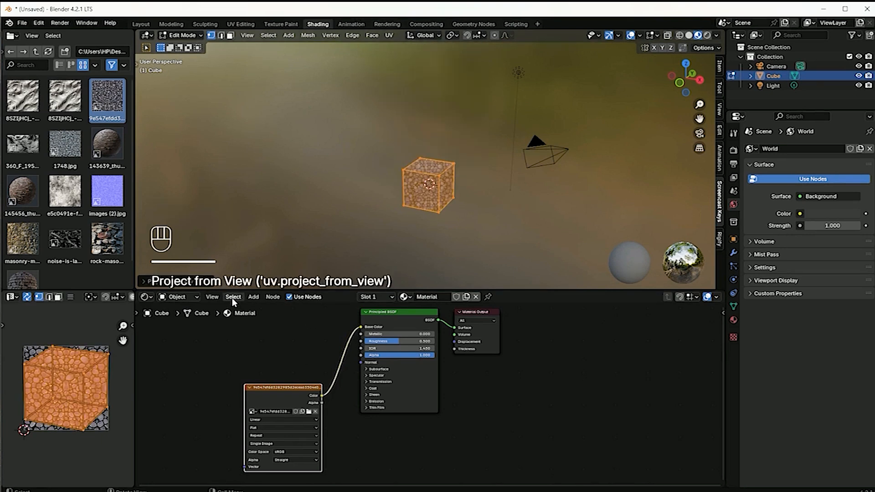
click(389, 36)
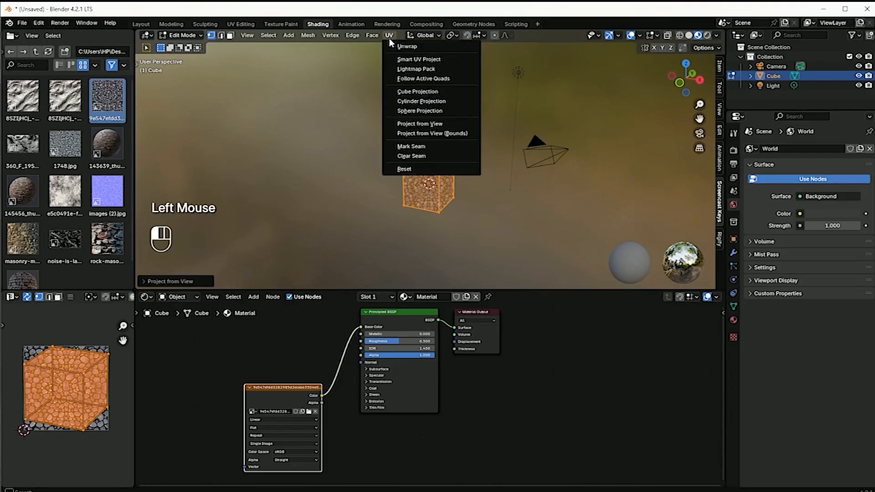
click(420, 147)
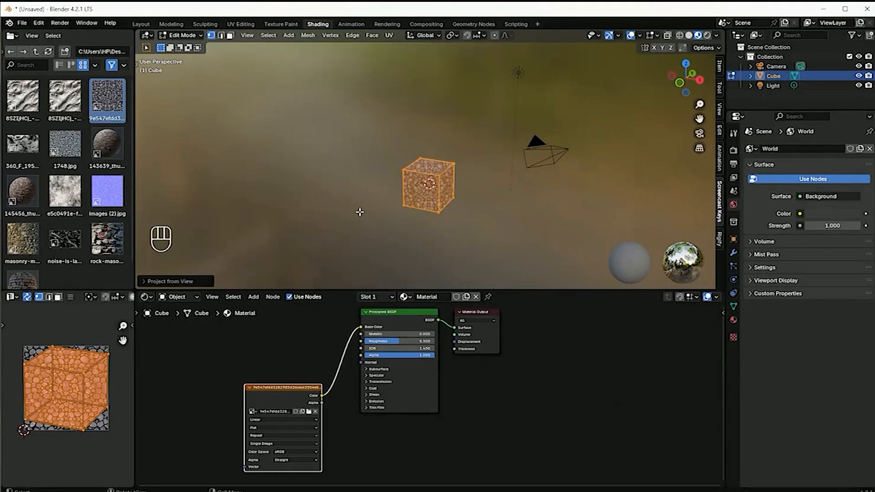
Step: Mark the two vertical edges and the bottom edge of the cube's front face as seams in edge select mode
click(245, 204)
scroll(442, 201, up, 1)
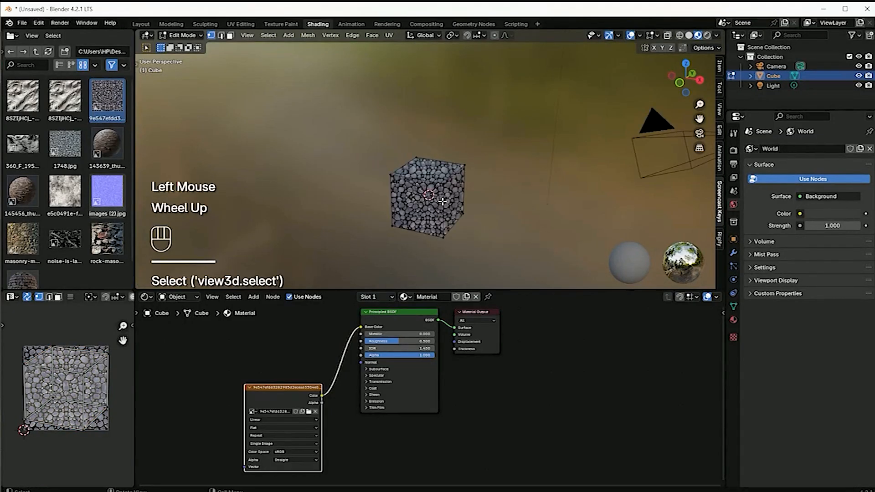
click(221, 37)
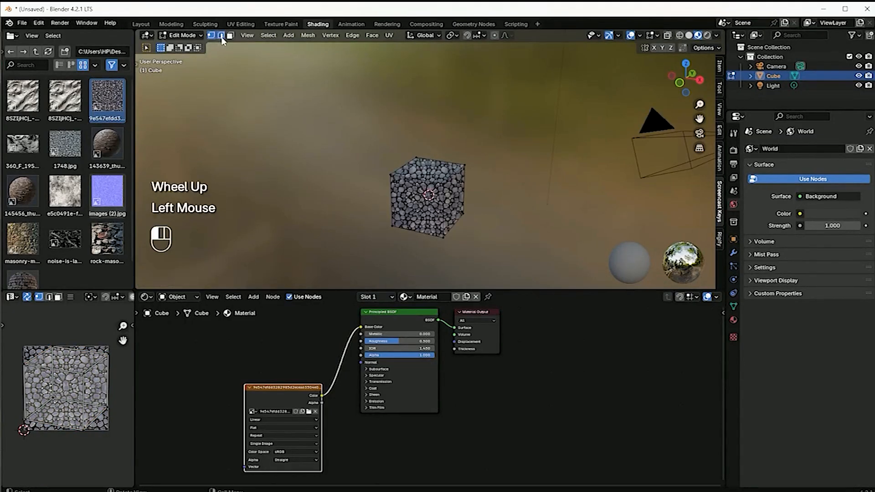
click(441, 213)
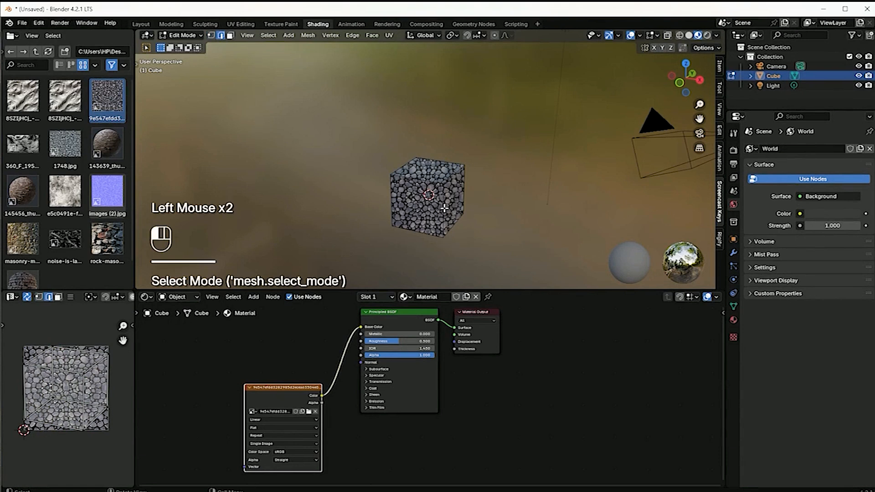
shift+click(391, 201)
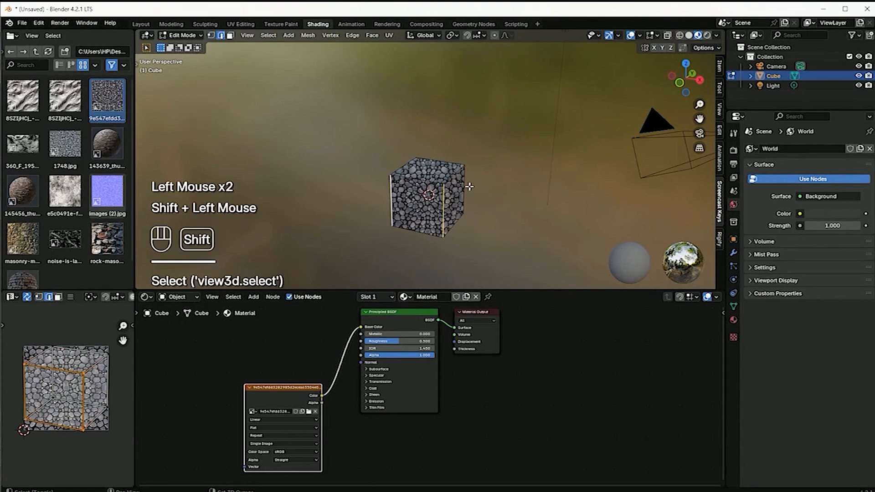
shift+click(424, 235)
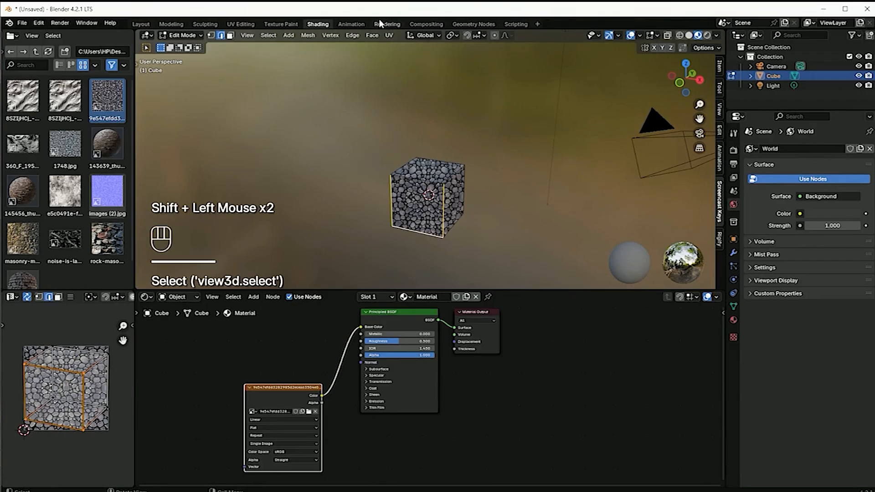
click(389, 35)
click(408, 146)
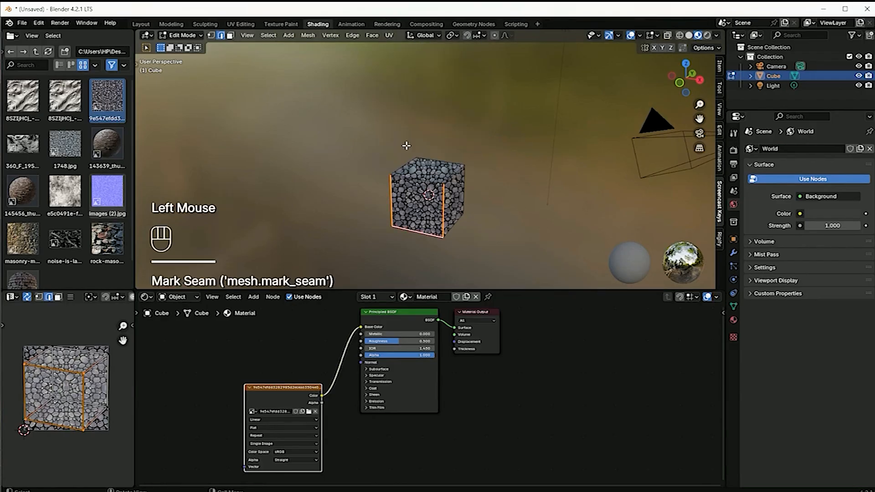
click(347, 243)
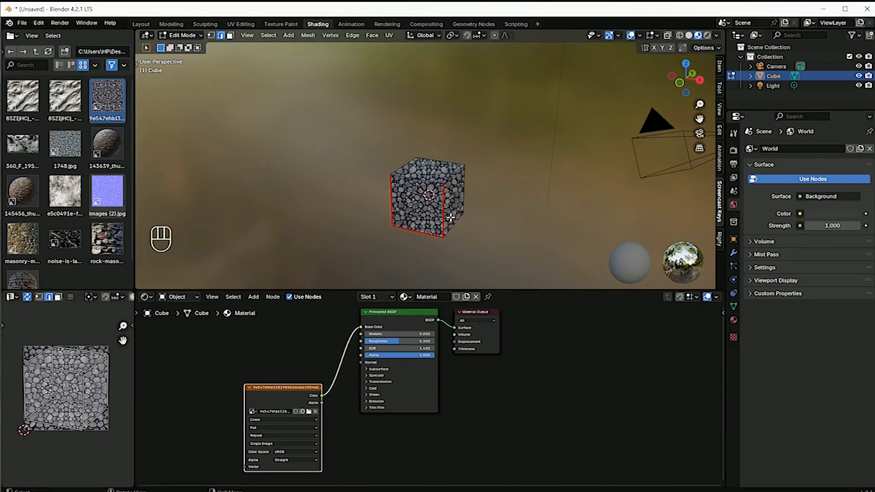
Step: Select the front face's top edge in the UV layout and examine how the seam edges match the cube
click(80, 403)
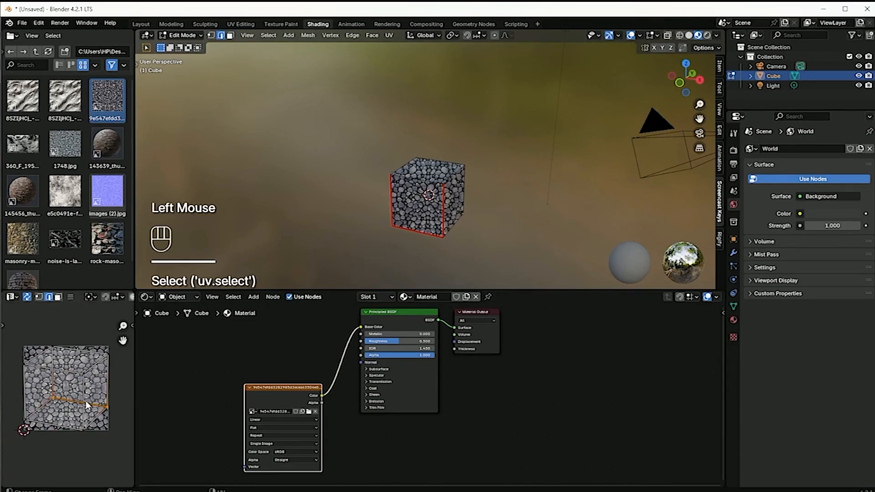
click(60, 461)
click(59, 374)
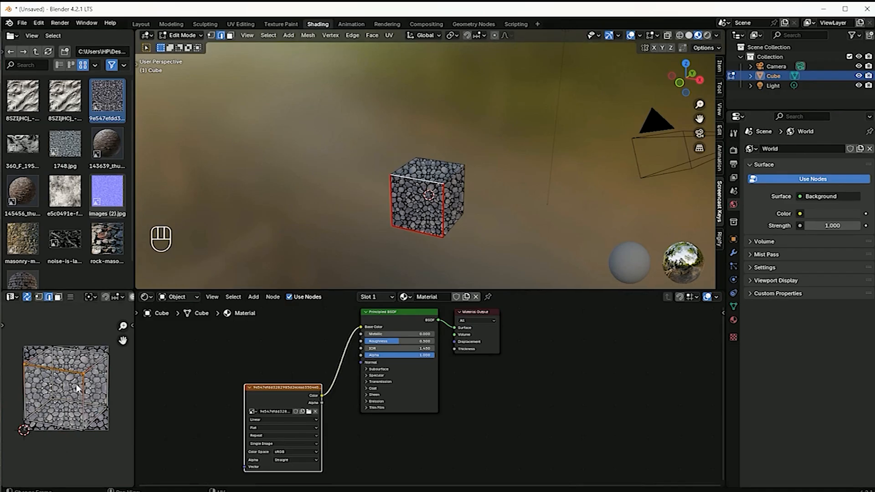
scroll(353, 340, down, 2)
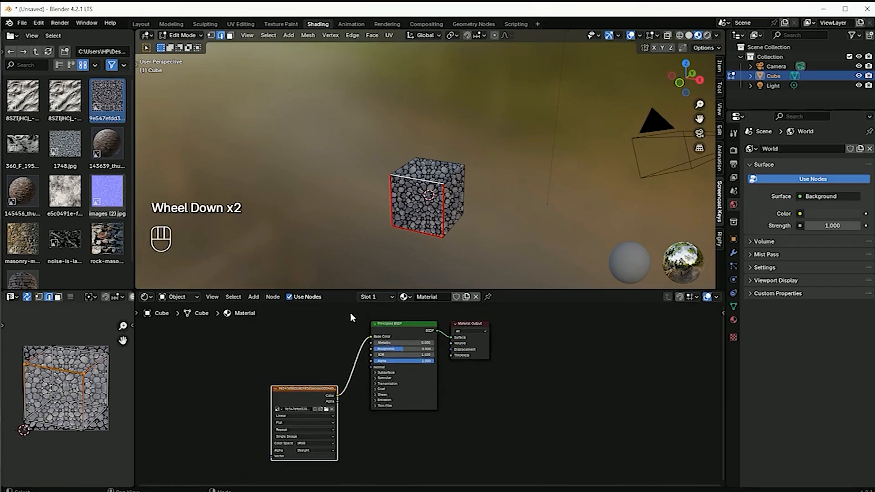
scroll(450, 219, down, 1)
middle_drag(443, 218, 438, 216)
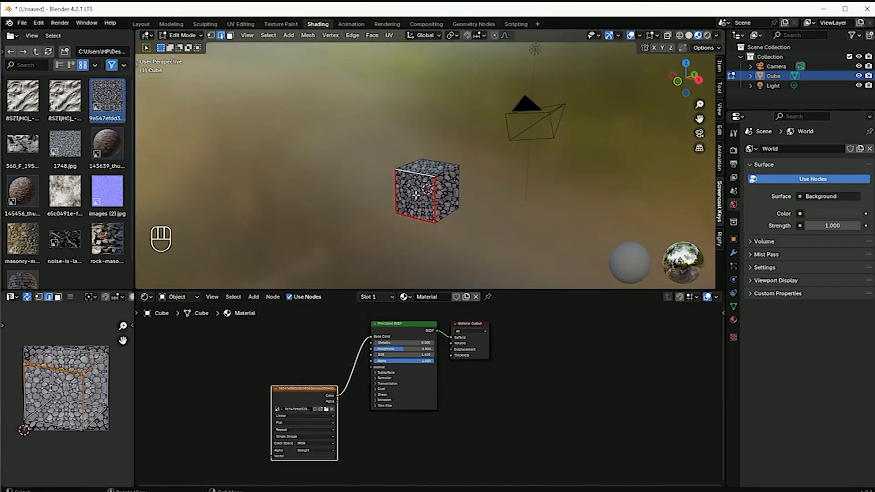
Step: Switch to the UV Editing workspace and delete the whole cube in Object Mode
click(235, 24)
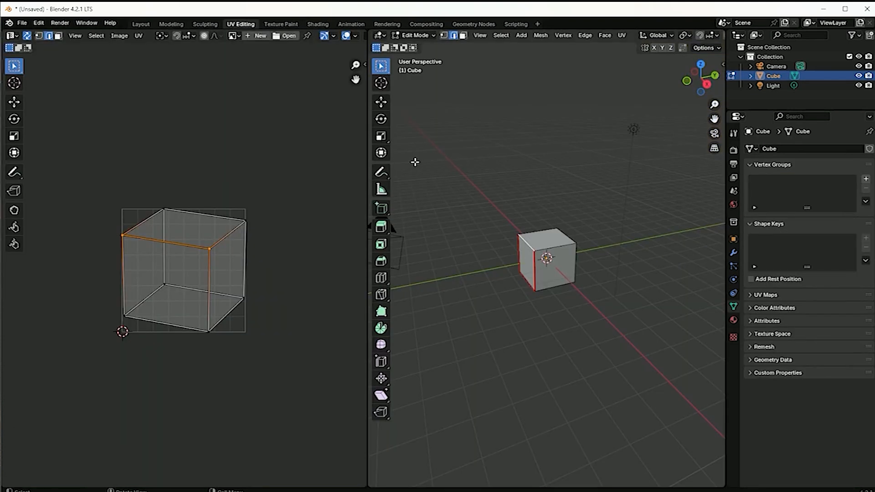
drag(432, 141, 576, 323)
key(x)
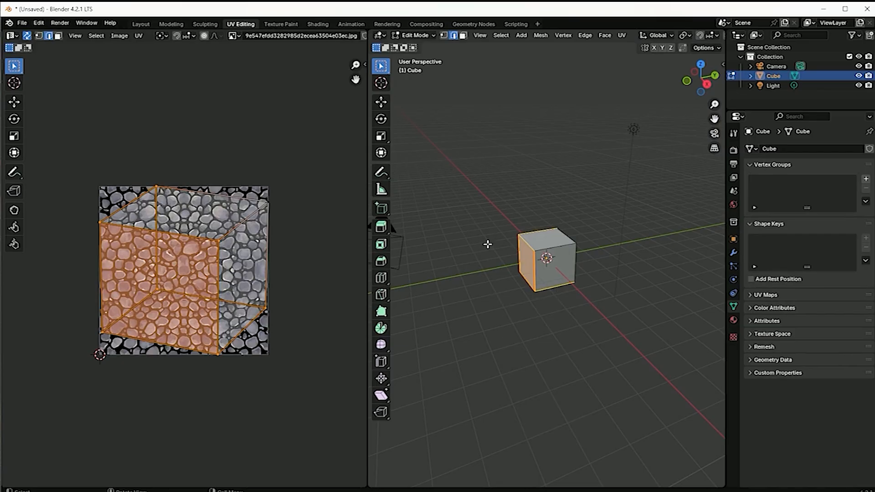
click(417, 35)
click(420, 41)
drag(485, 200, 594, 313)
key(Delete)
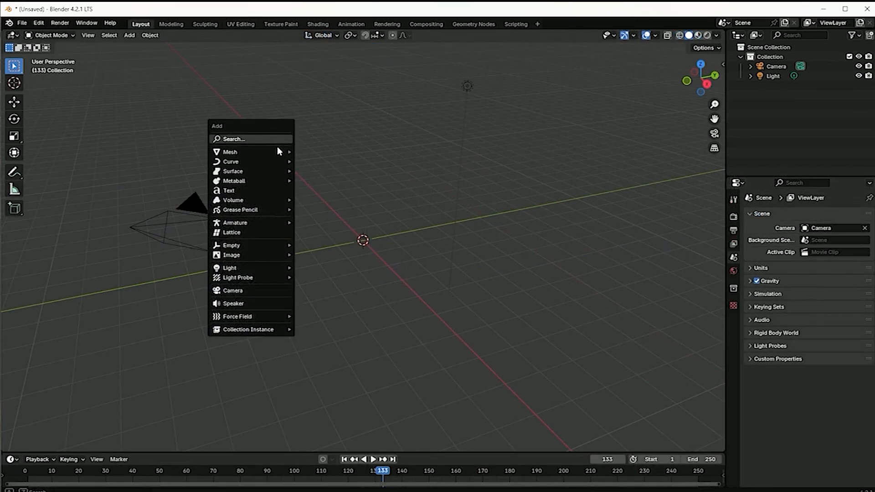
Step: Add a UV sphere and open it in the UV Editing workspace
mouse_move(277, 150)
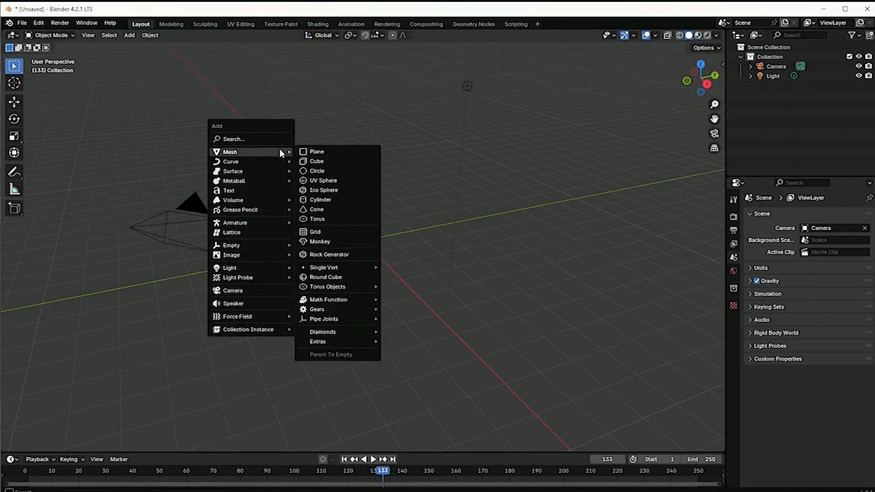
click(328, 181)
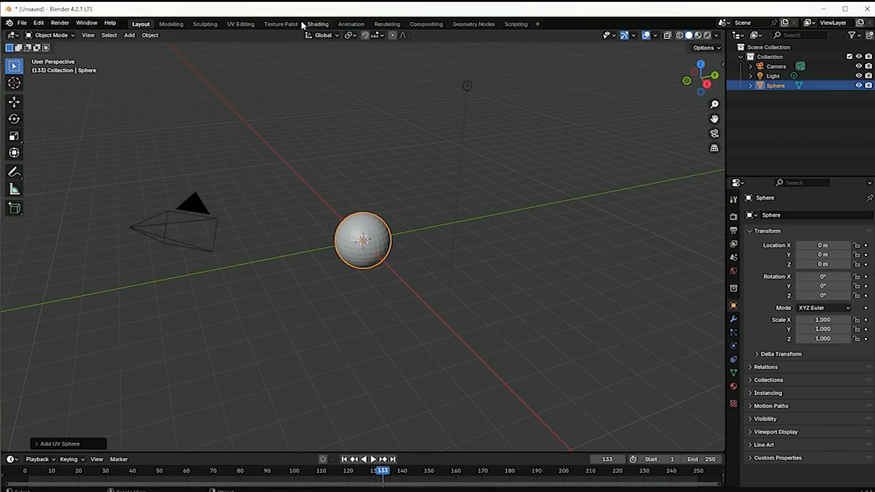
click(242, 24)
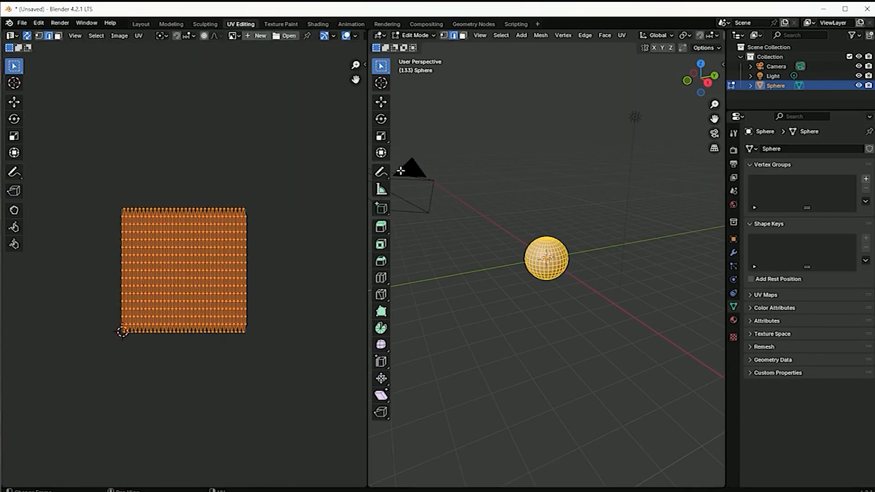
middle_drag(524, 310, 569, 315)
scroll(580, 303, up, 6)
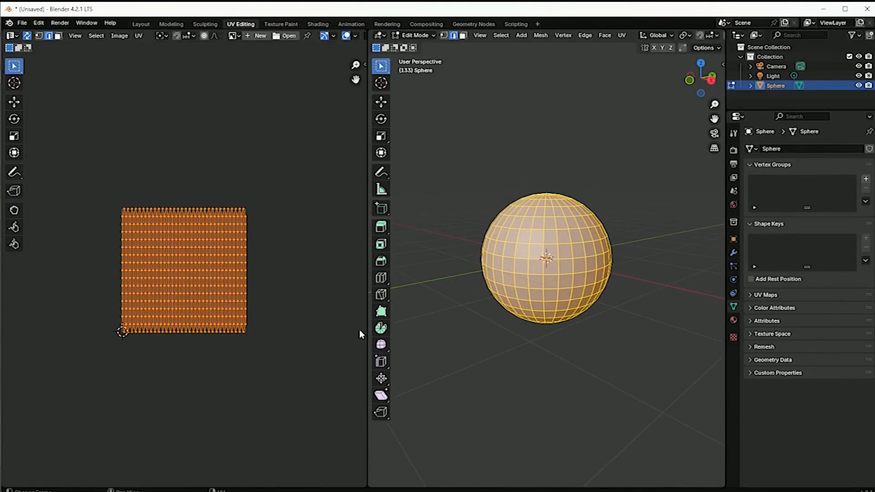
Step: Clear the sphere's selection and select a single edge near its middle
key(alt+a)
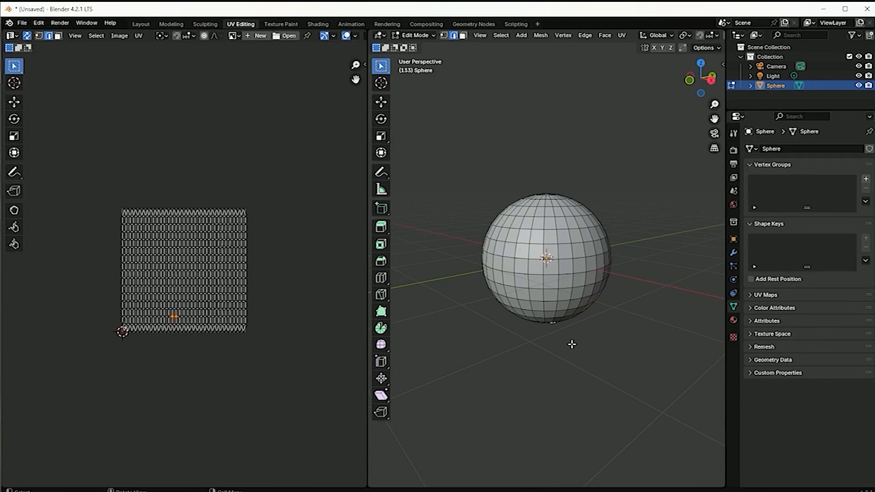
click(543, 250)
click(543, 270)
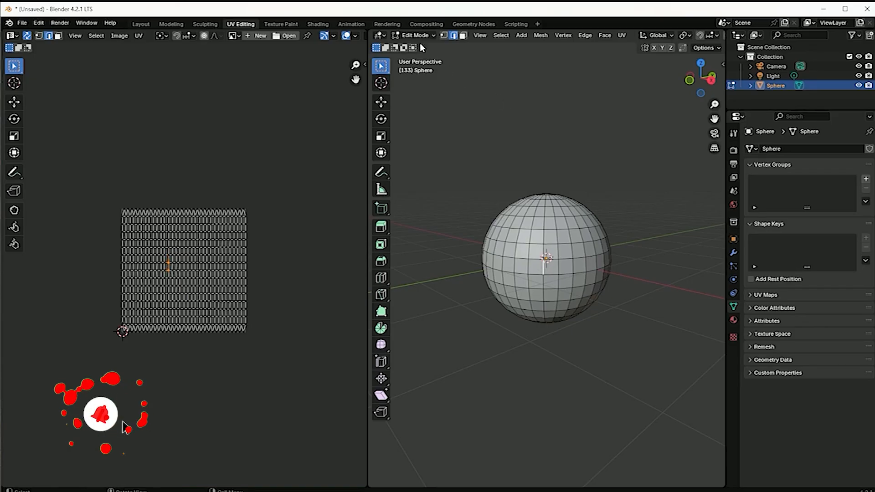
Step: Turn off Emulate 3 Button Mouse in the Input preferences and select the full horizontal edge loop just below the sphere's middle
click(39, 23)
click(64, 147)
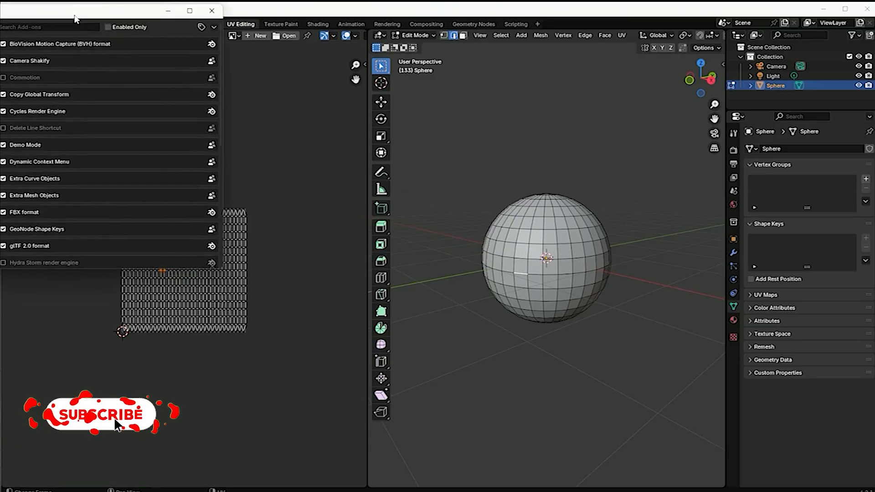
drag(75, 18, 230, 73)
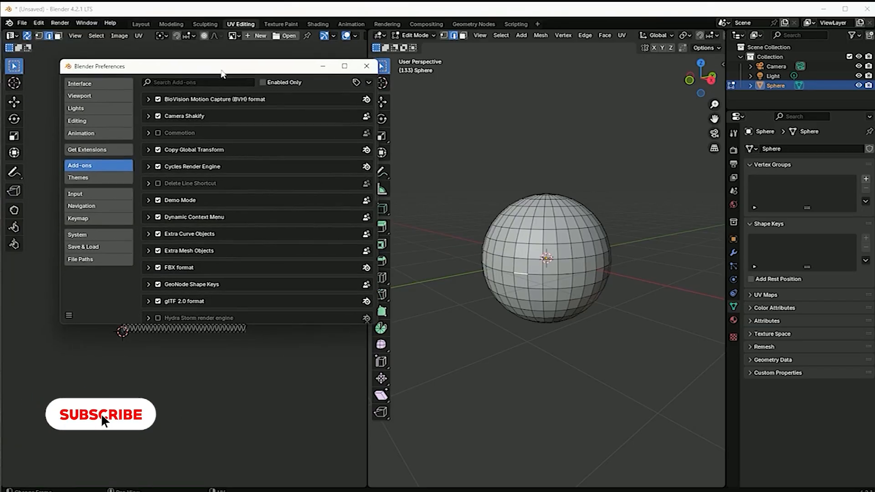
click(80, 133)
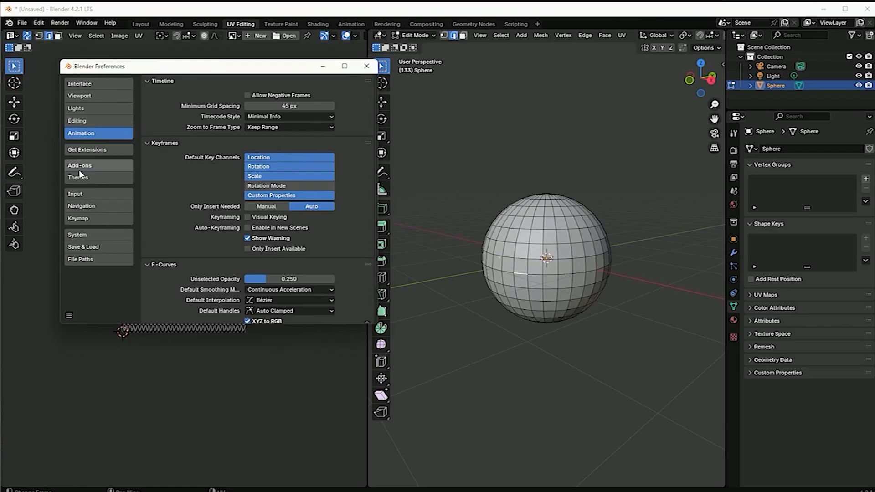
click(81, 196)
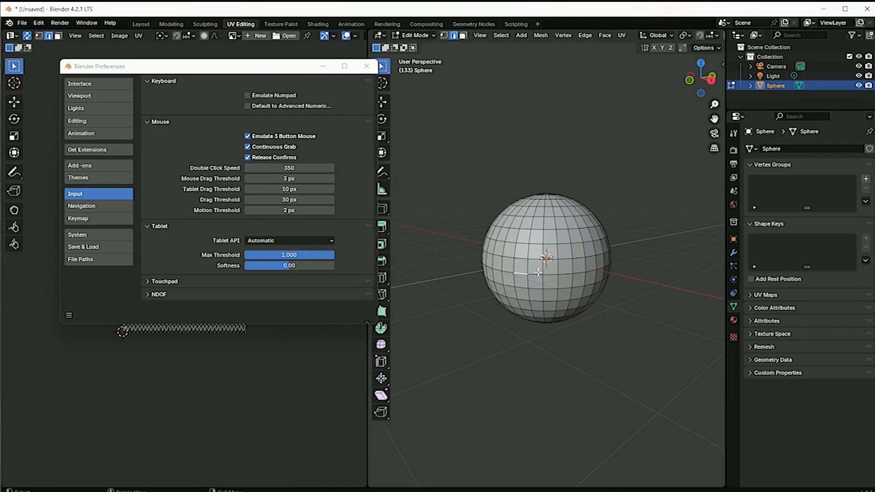
click(248, 137)
click(247, 146)
click(366, 66)
alt+click(538, 275)
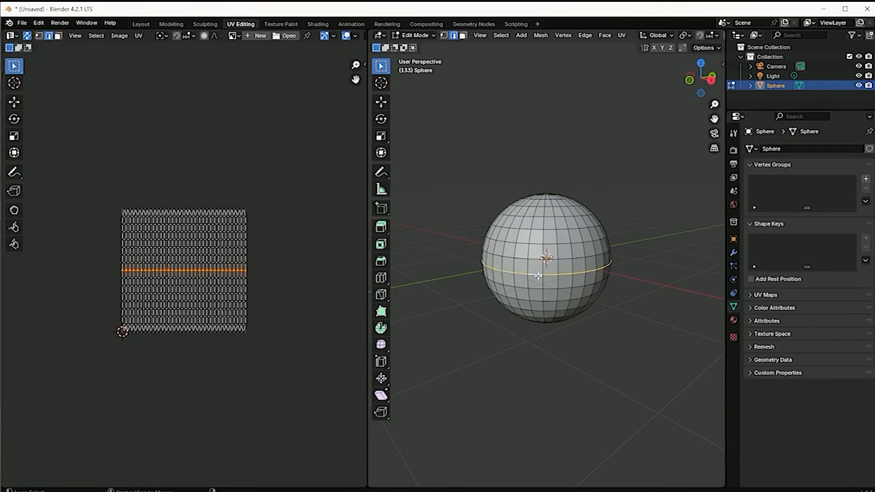
Step: Restart the Screencast Keys overlay in the 3D viewport, collapse its settings, and narrow the sidebar out of the way
middle_drag(538, 275, 467, 267)
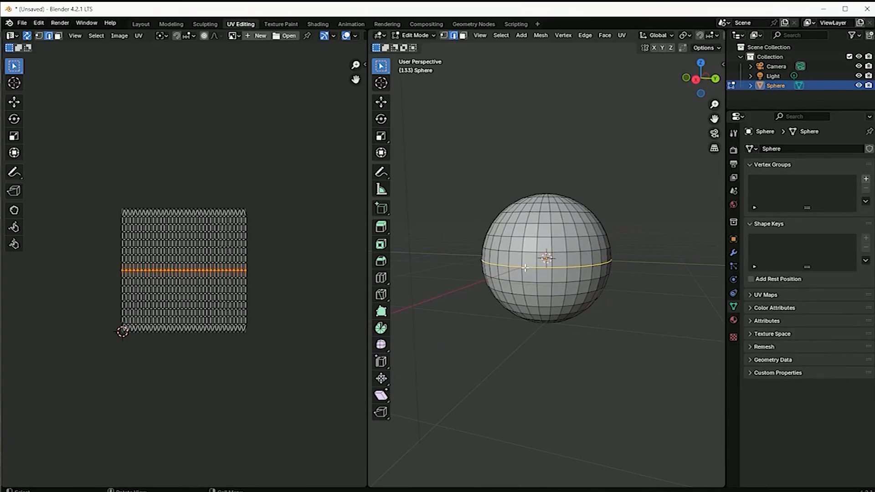
click(720, 61)
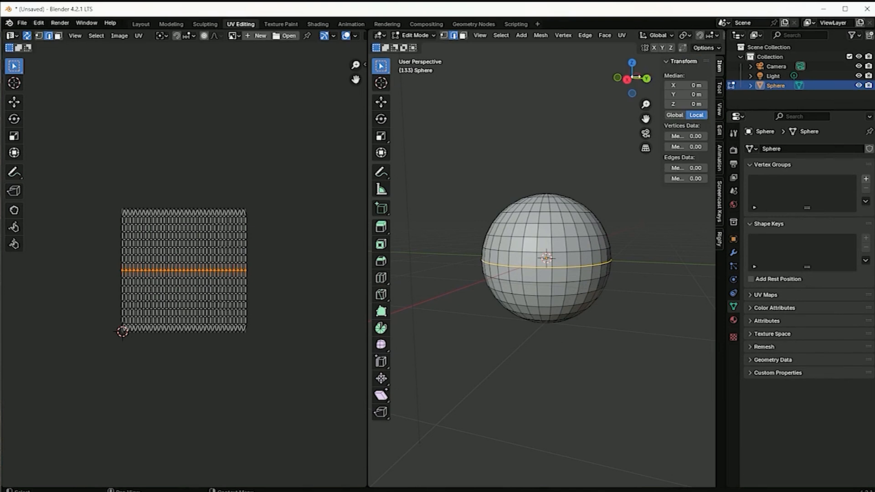
click(720, 202)
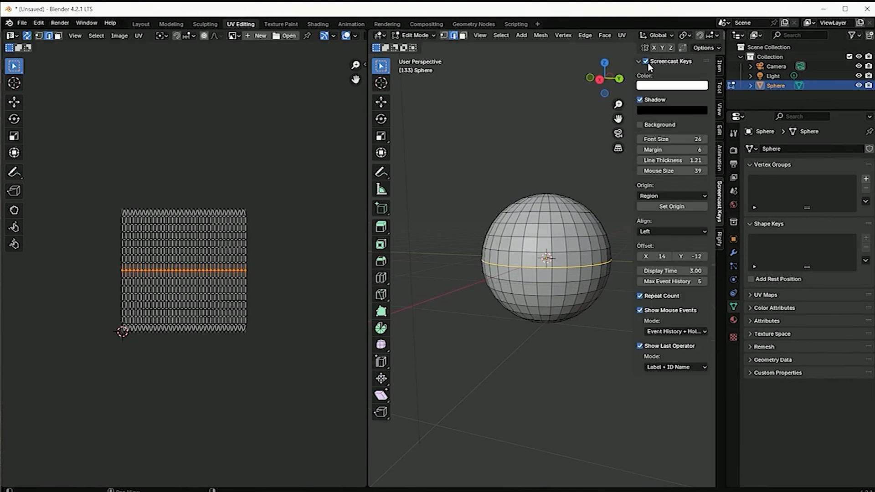
click(640, 126)
click(640, 126)
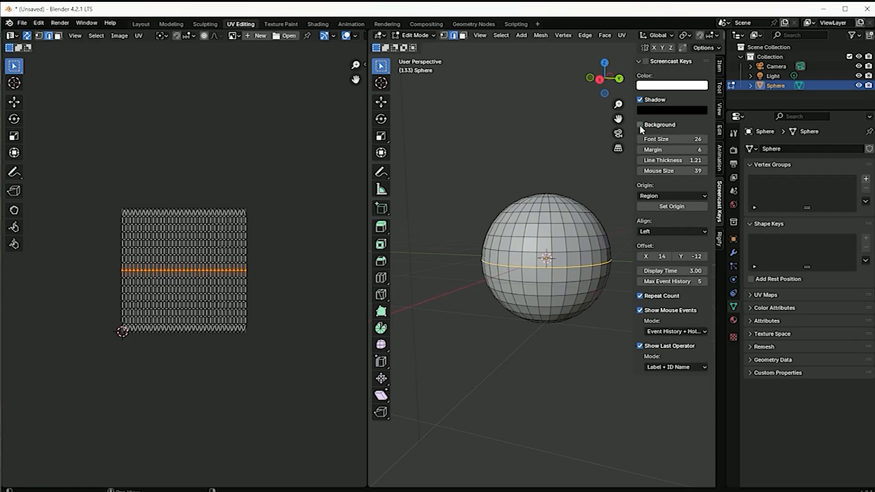
click(644, 62)
click(639, 62)
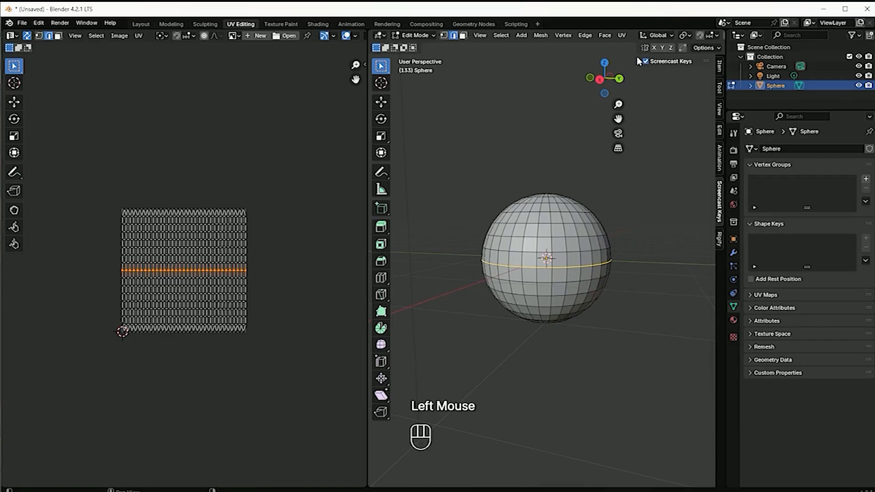
drag(637, 62, 706, 63)
click(459, 278)
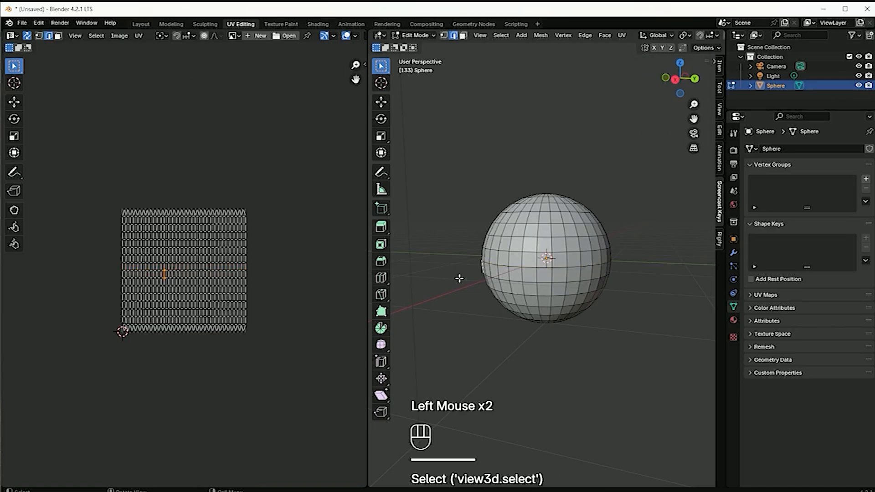
Step: Turn on Emulate 3 Button Mouse and Continuous Grab in the Input preferences
click(39, 23)
click(42, 146)
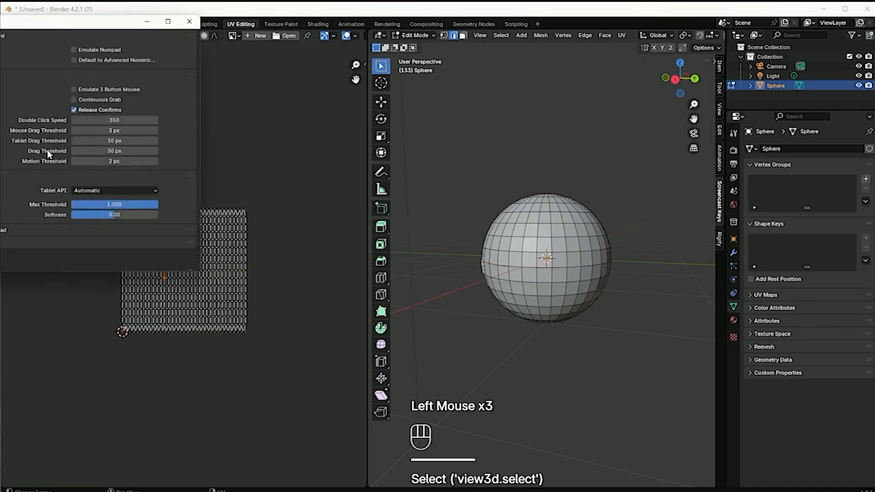
drag(66, 22, 253, 81)
click(263, 147)
click(263, 157)
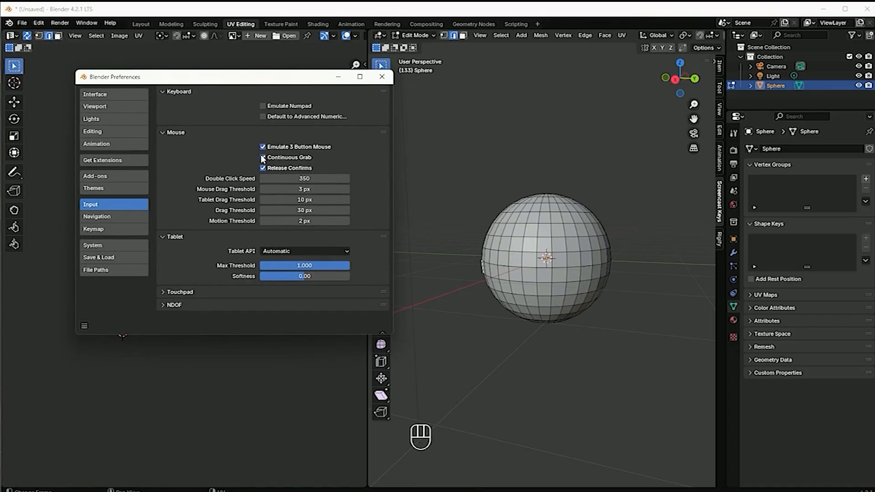
click(382, 77)
Step: Try to select the sphere's middle edge loop while Emulate 3 Button Mouse is on
click(545, 269)
middle_click(545, 269)
click(545, 268)
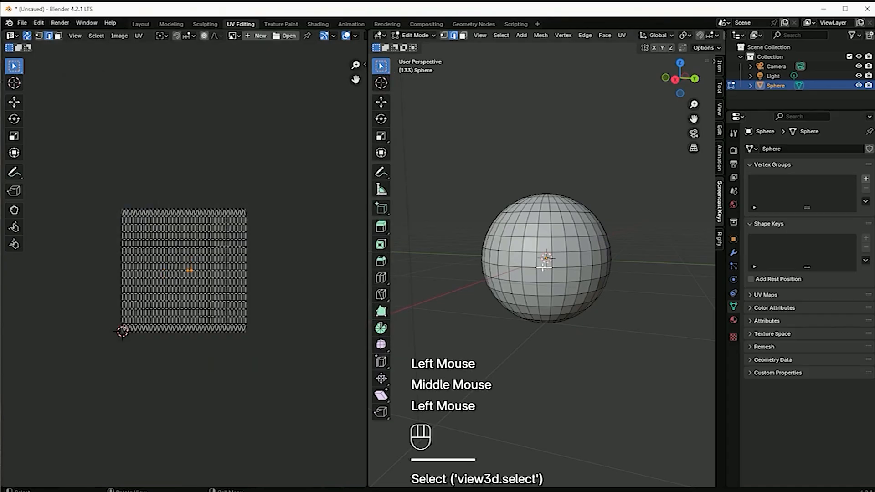
alt+click(542, 268)
alt+click(542, 268)
alt+click(543, 268)
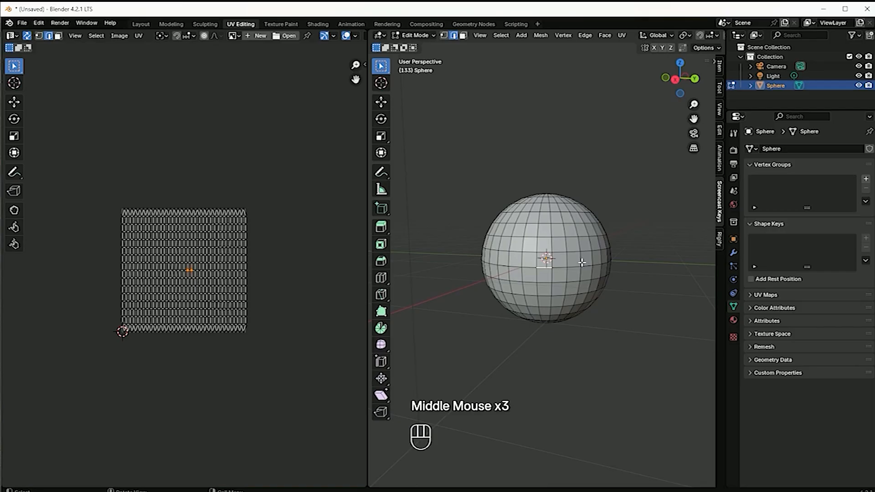
Step: Turn Emulate 3 Button Mouse off again in the Input preferences and select the edge loop around the sphere's middle
click(39, 23)
click(39, 23)
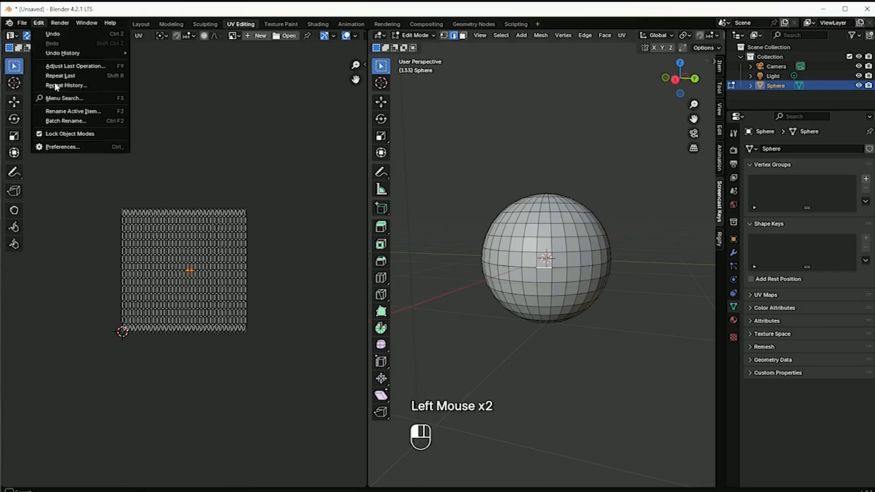
click(64, 147)
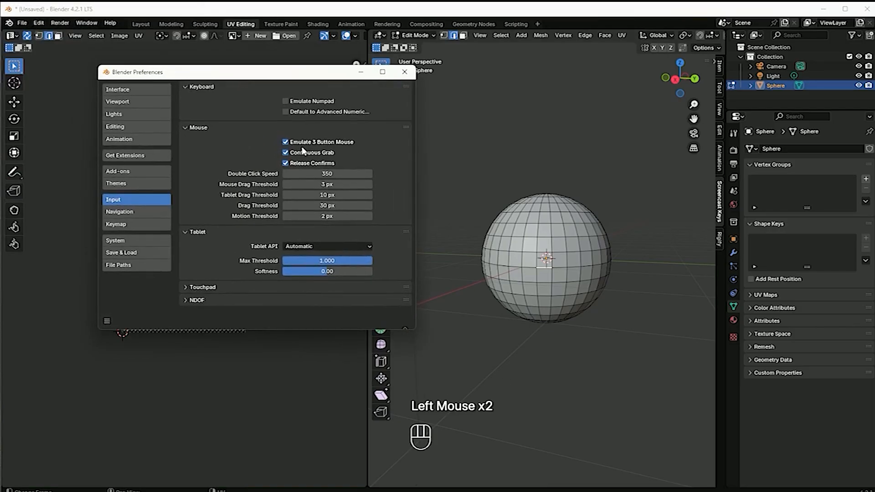
drag(285, 142, 285, 152)
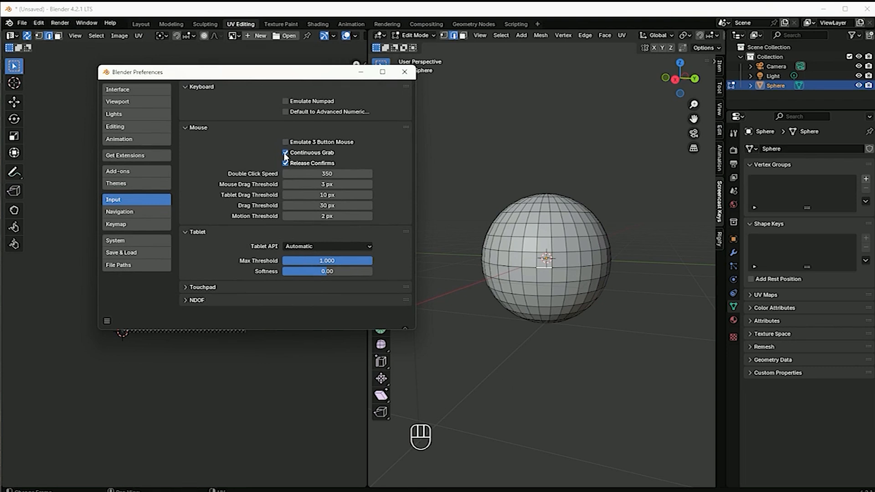
click(404, 72)
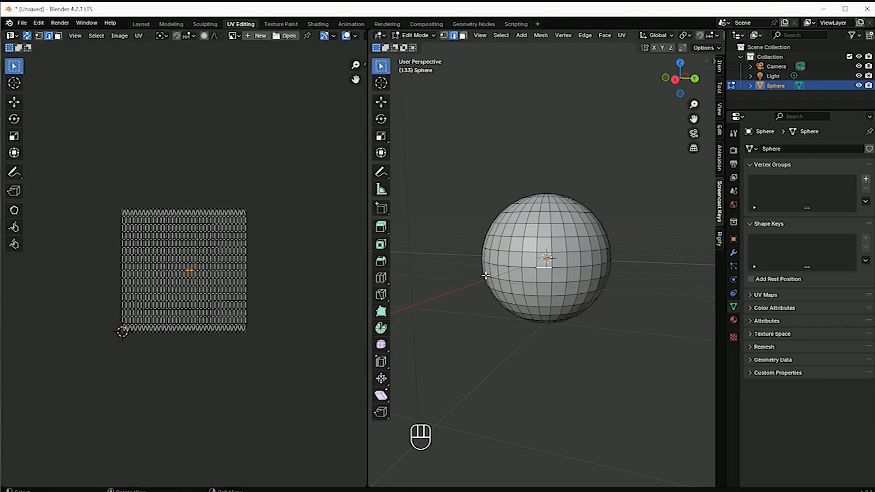
alt+click(543, 264)
alt+click(544, 263)
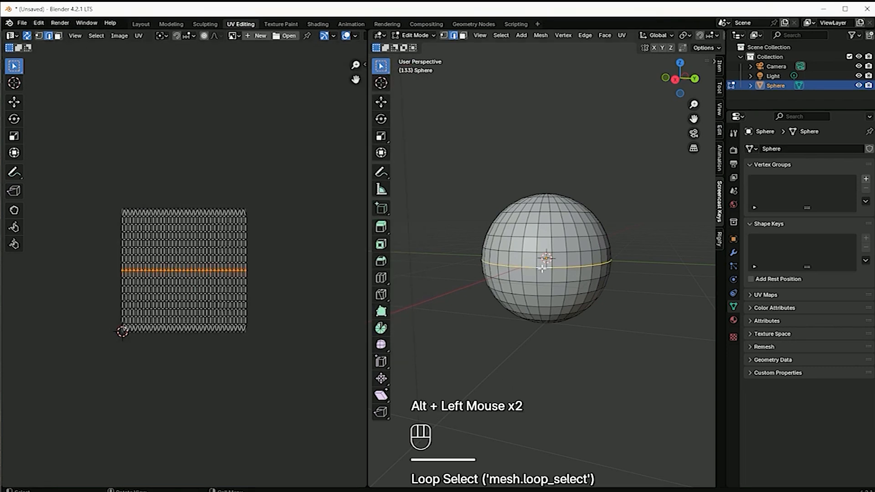
Step: Mark the selected middle edge loop of the sphere as a seam
middle_drag(542, 282, 528, 267)
click(620, 36)
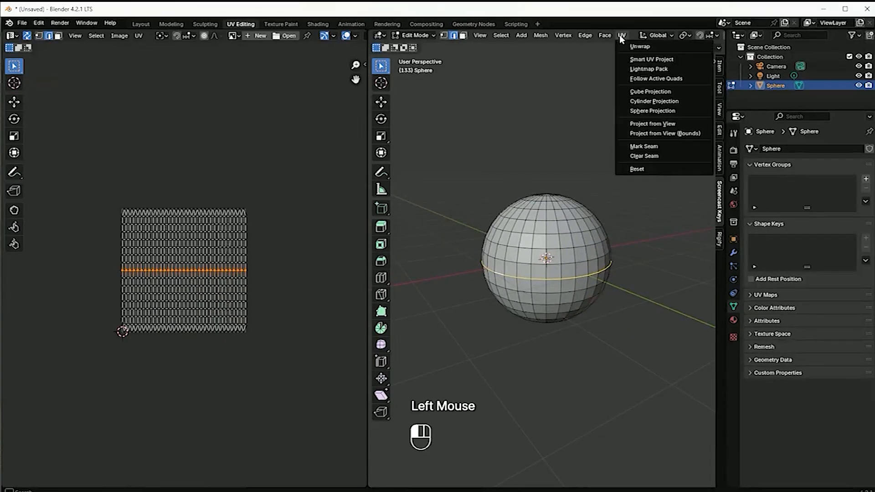
click(643, 148)
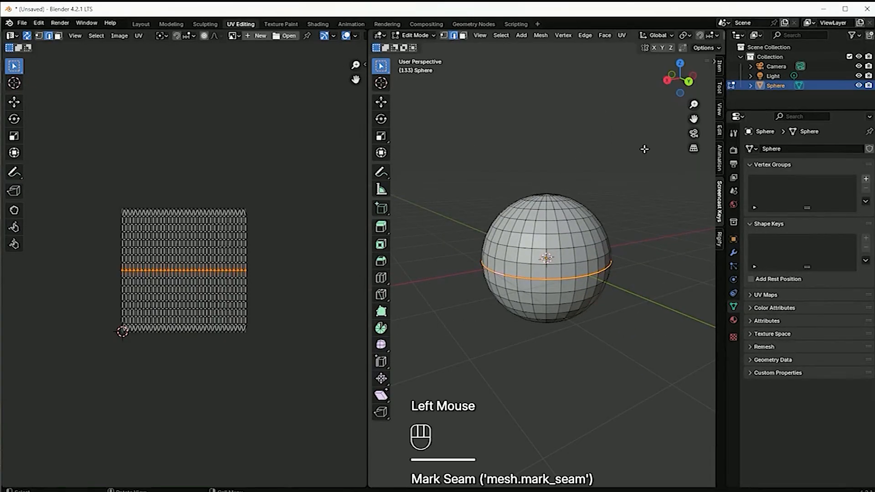
Step: Try to unwrap the sphere with only the seam loop selected
middle_drag(588, 314, 569, 291)
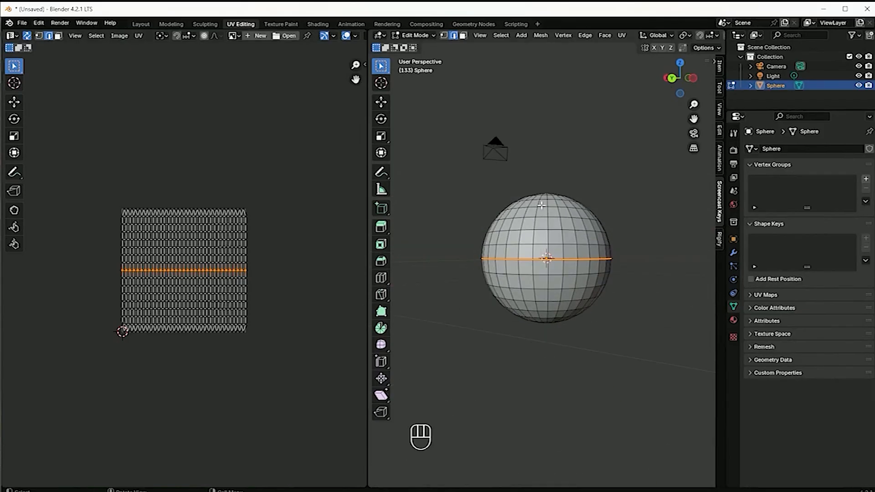
click(623, 34)
click(630, 43)
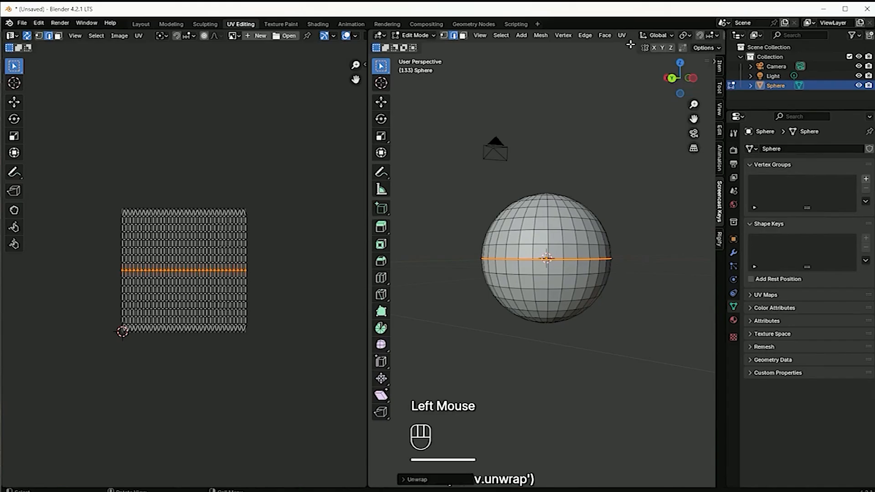
double_click(589, 182)
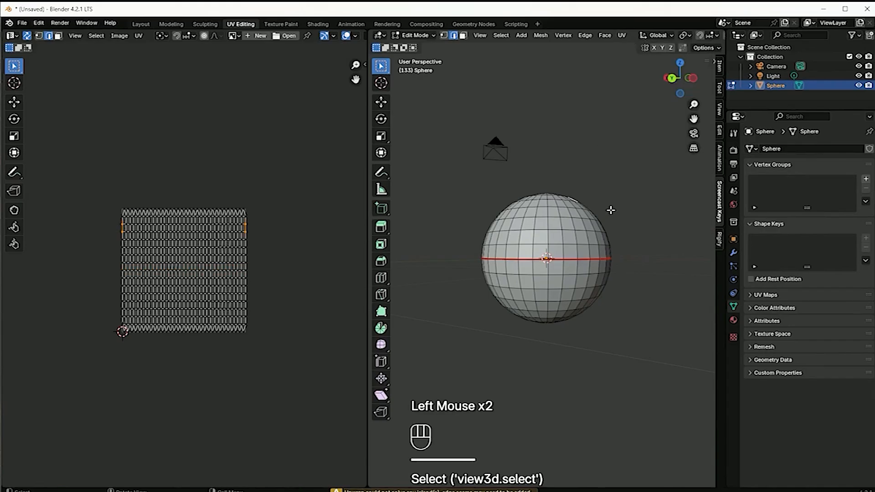
Step: Select the whole sphere and unwrap it along the middle seam
key(a)
key(a)
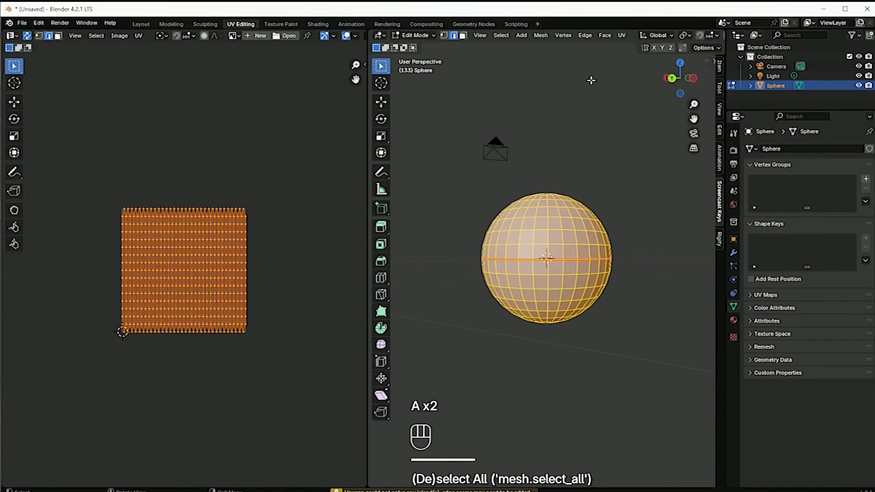
click(620, 39)
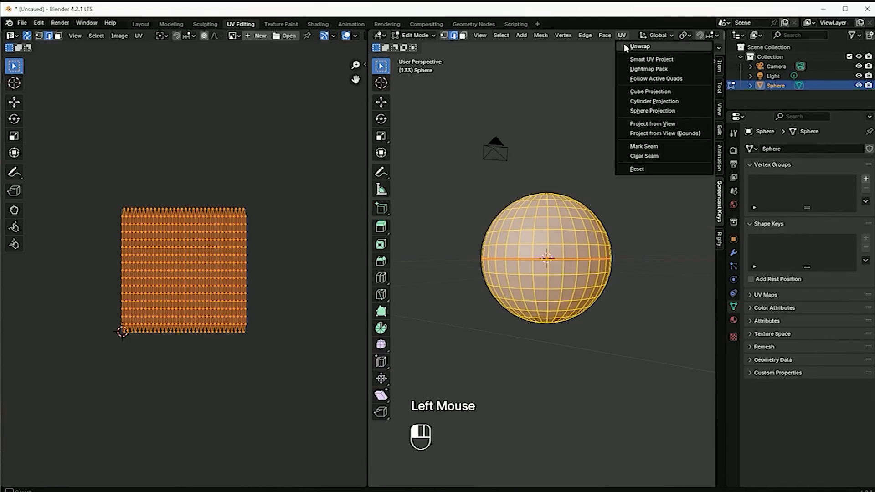
click(633, 45)
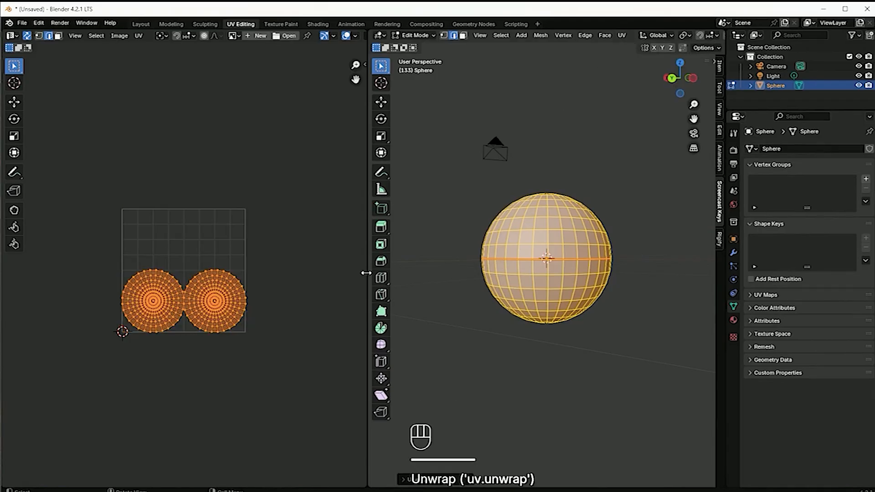
Step: Inspect the two circular UV islands and clear the seam from the fully selected sphere
middle_drag(207, 334, 201, 270)
scroll(200, 269, up, 3)
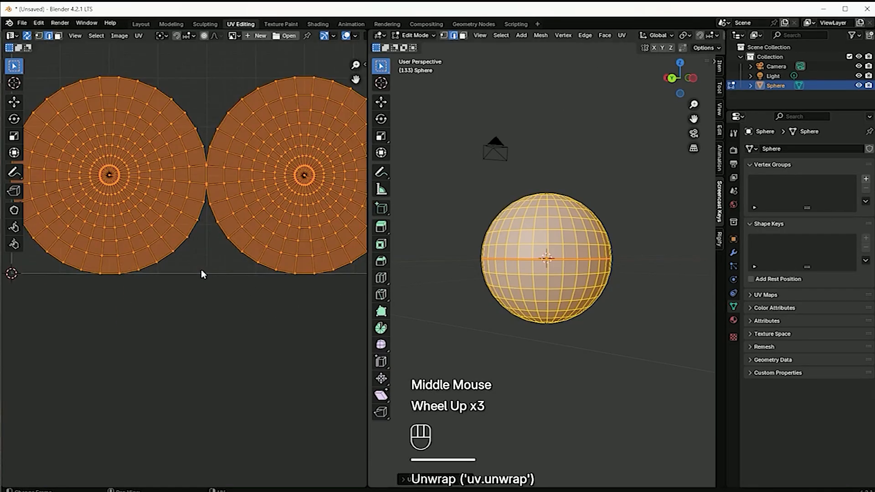
scroll(196, 200, down, 2)
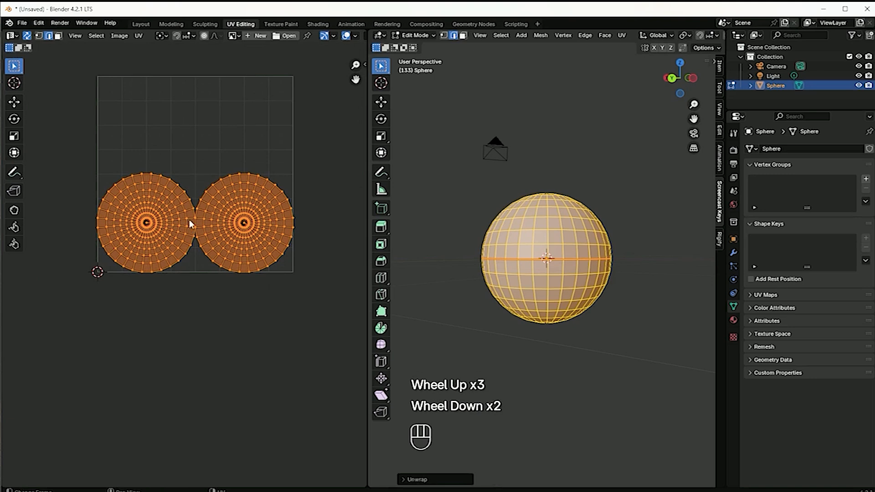
middle_drag(231, 270, 229, 264)
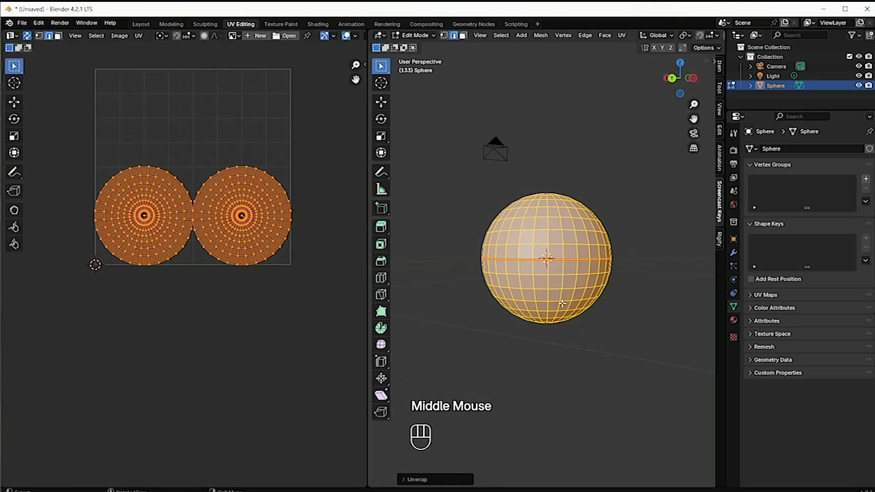
click(622, 37)
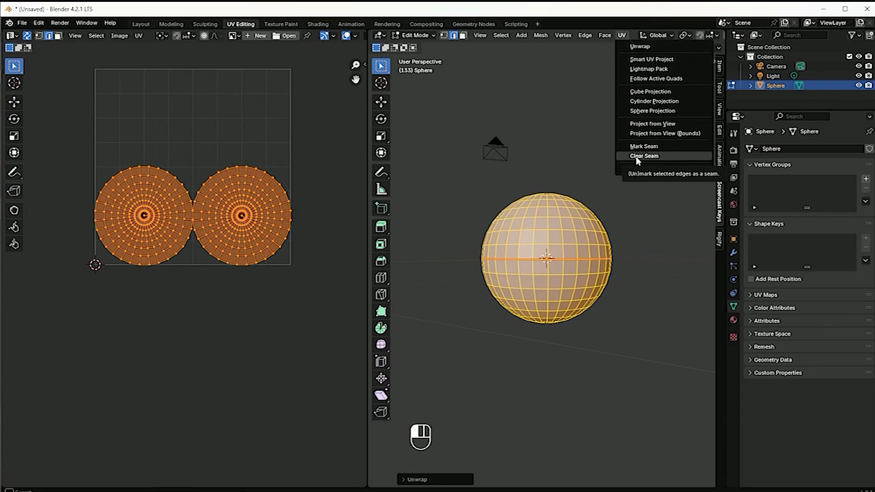
click(646, 147)
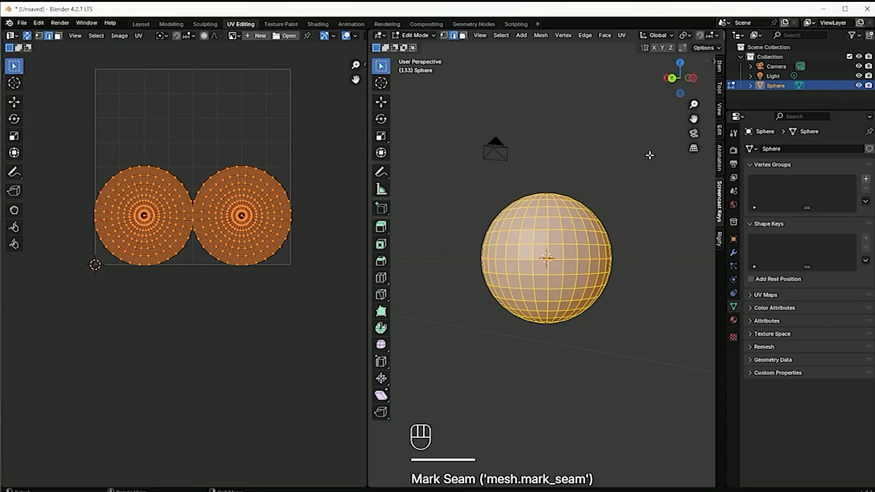
Step: Reset the sphere's UVs and undo the reset
click(621, 36)
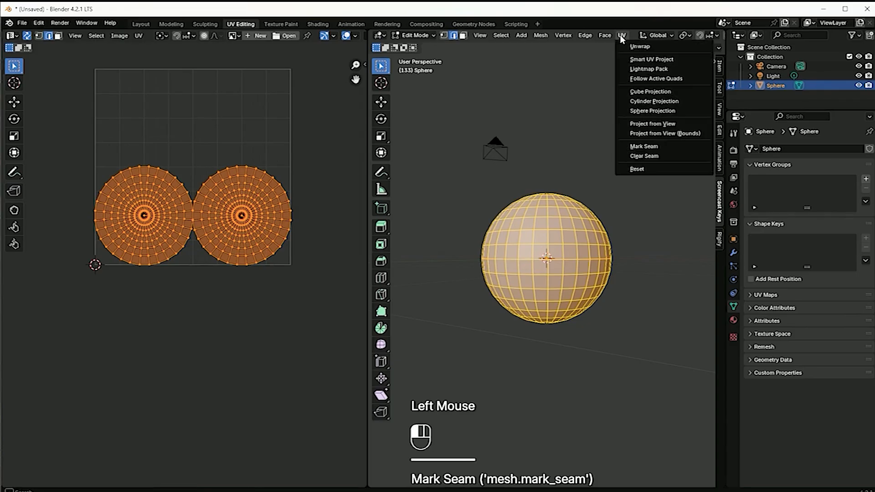
click(643, 170)
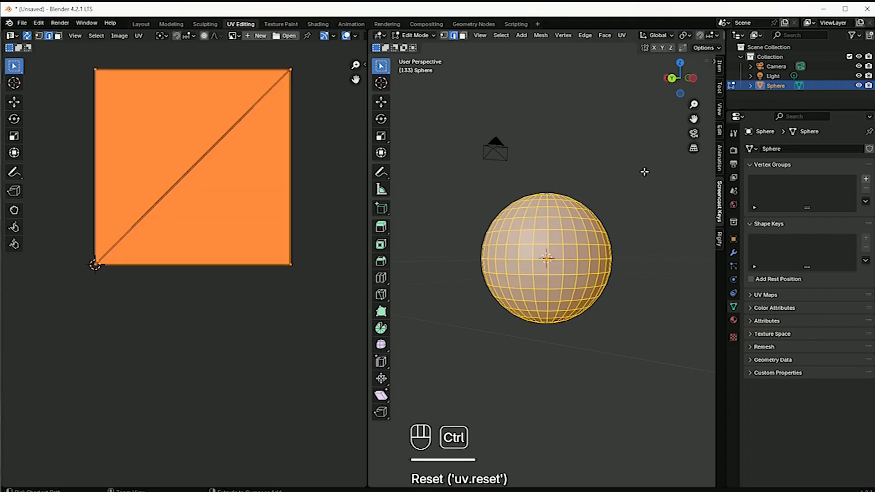
key(ctrl+z)
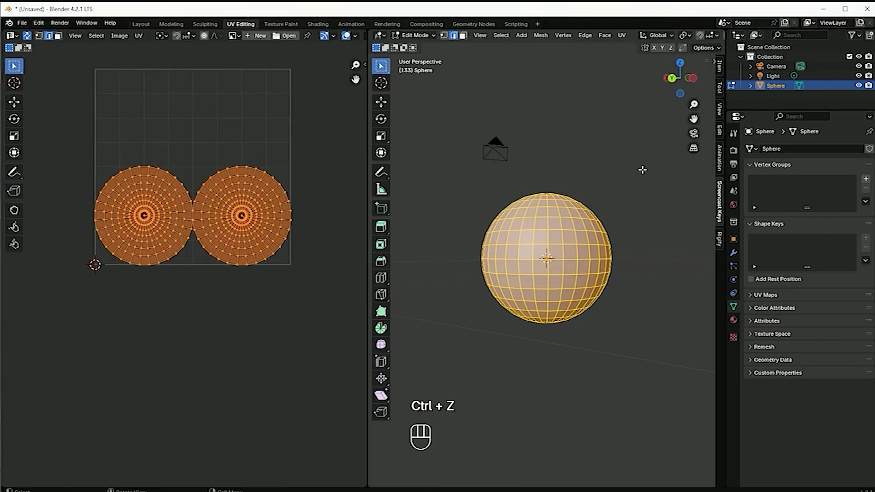